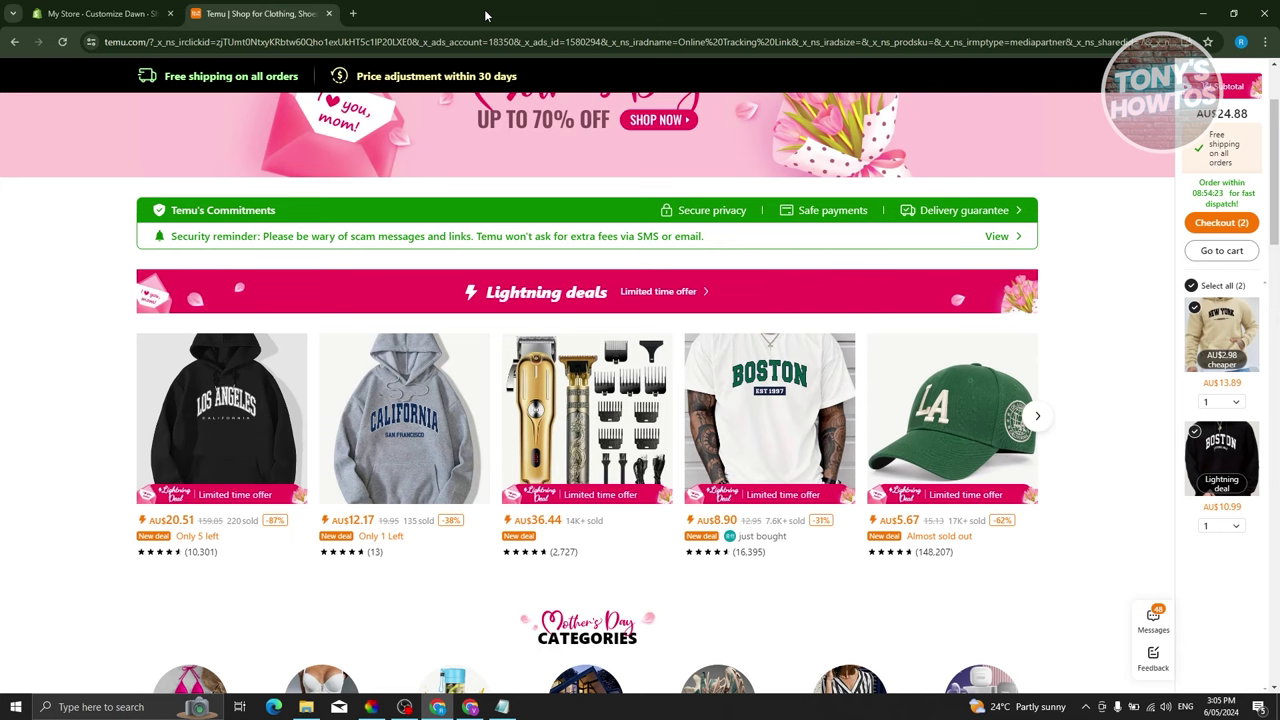
click(75, 20)
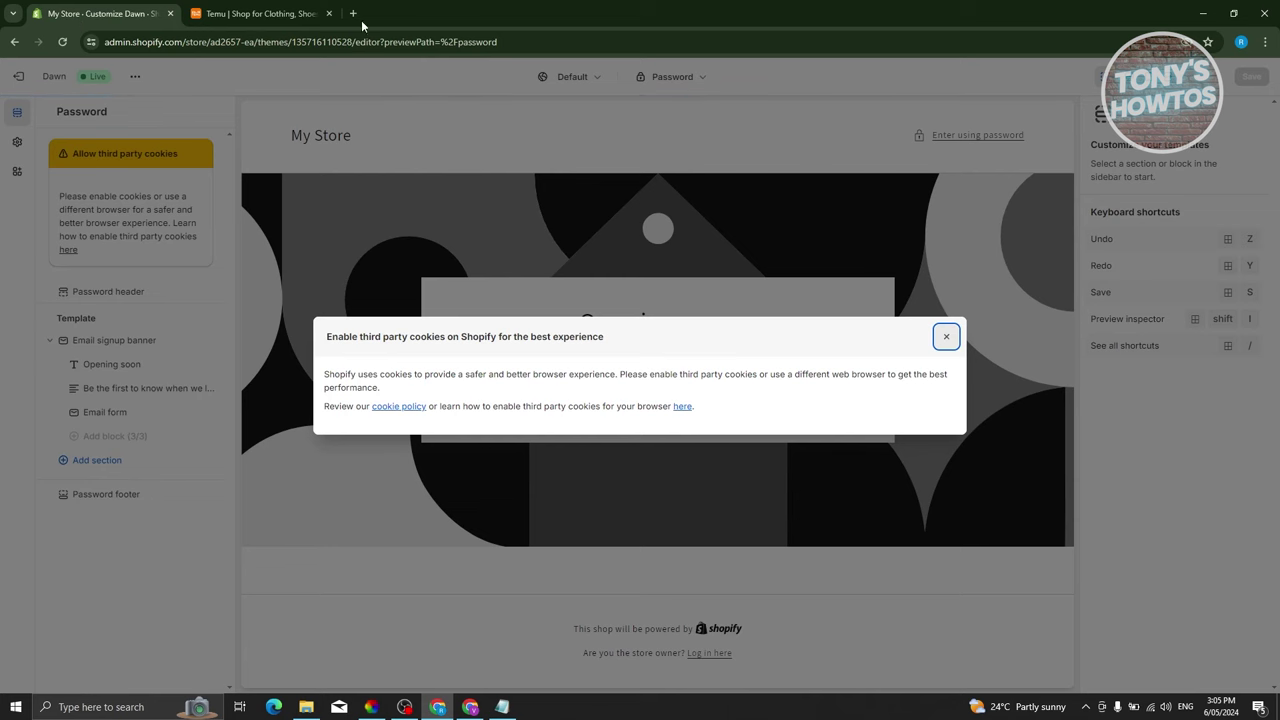
click(258, 14)
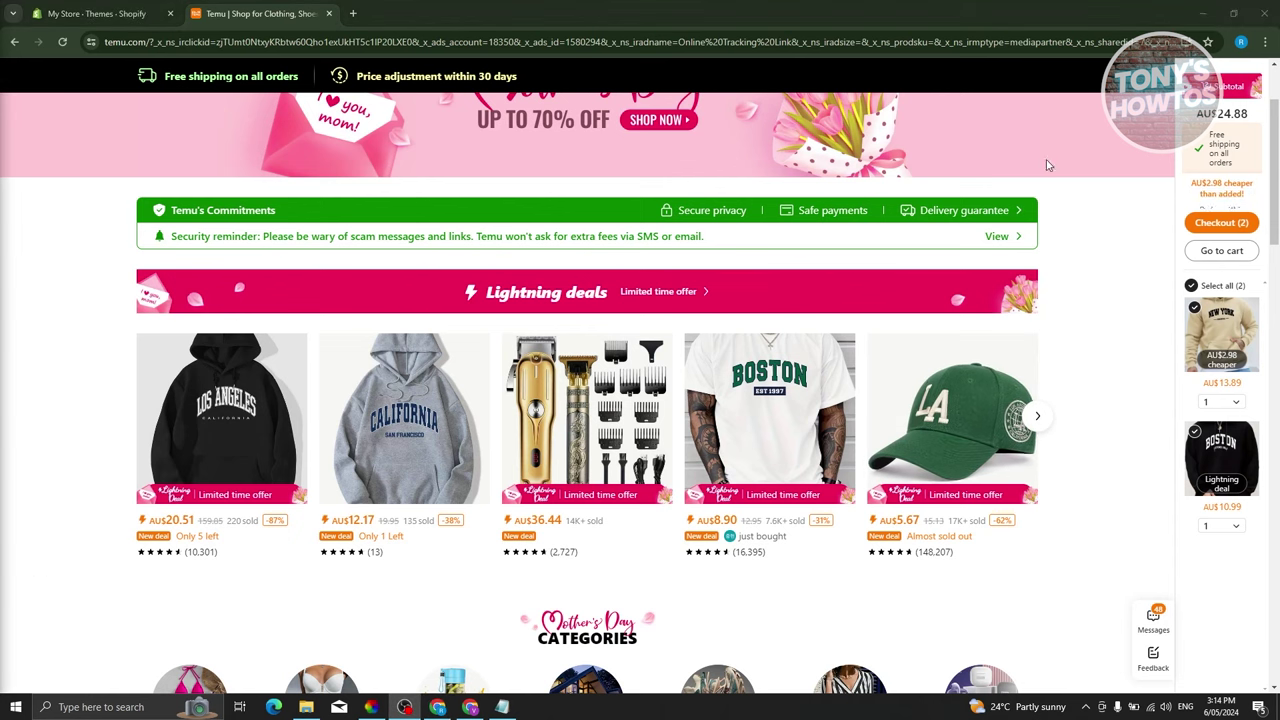
scroll(792, 215, up, 2)
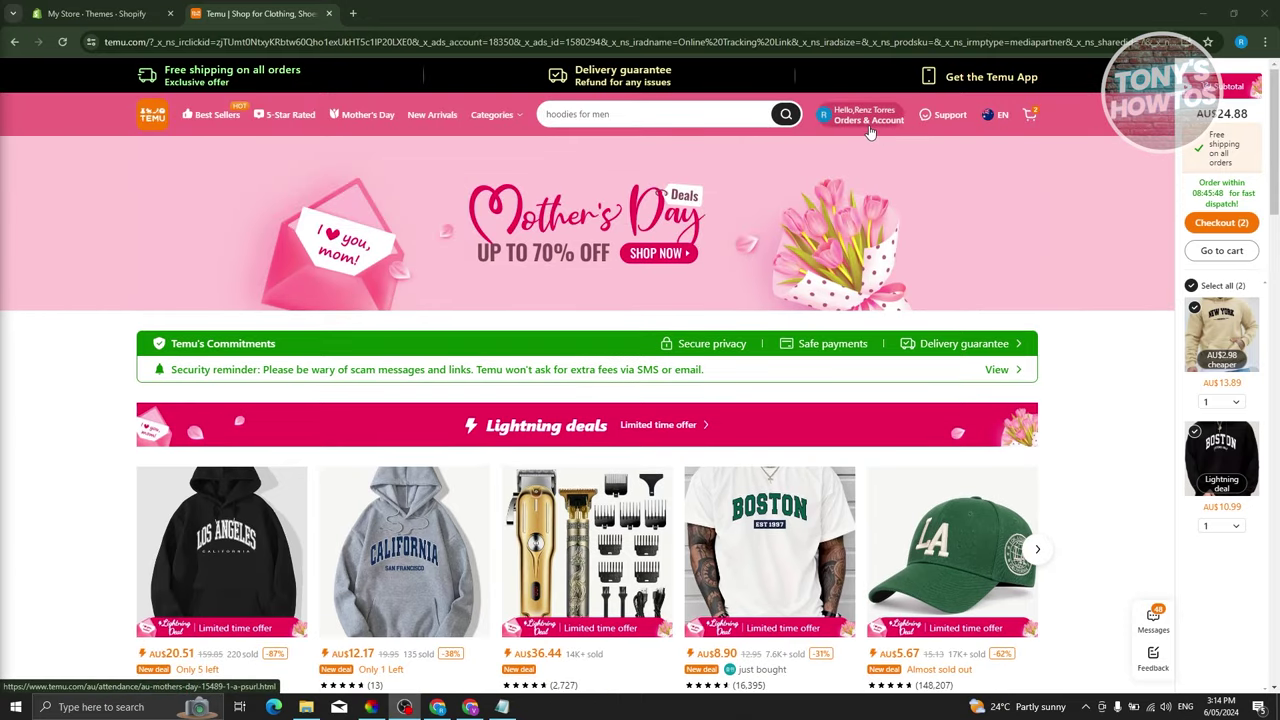
mouse_move(868, 118)
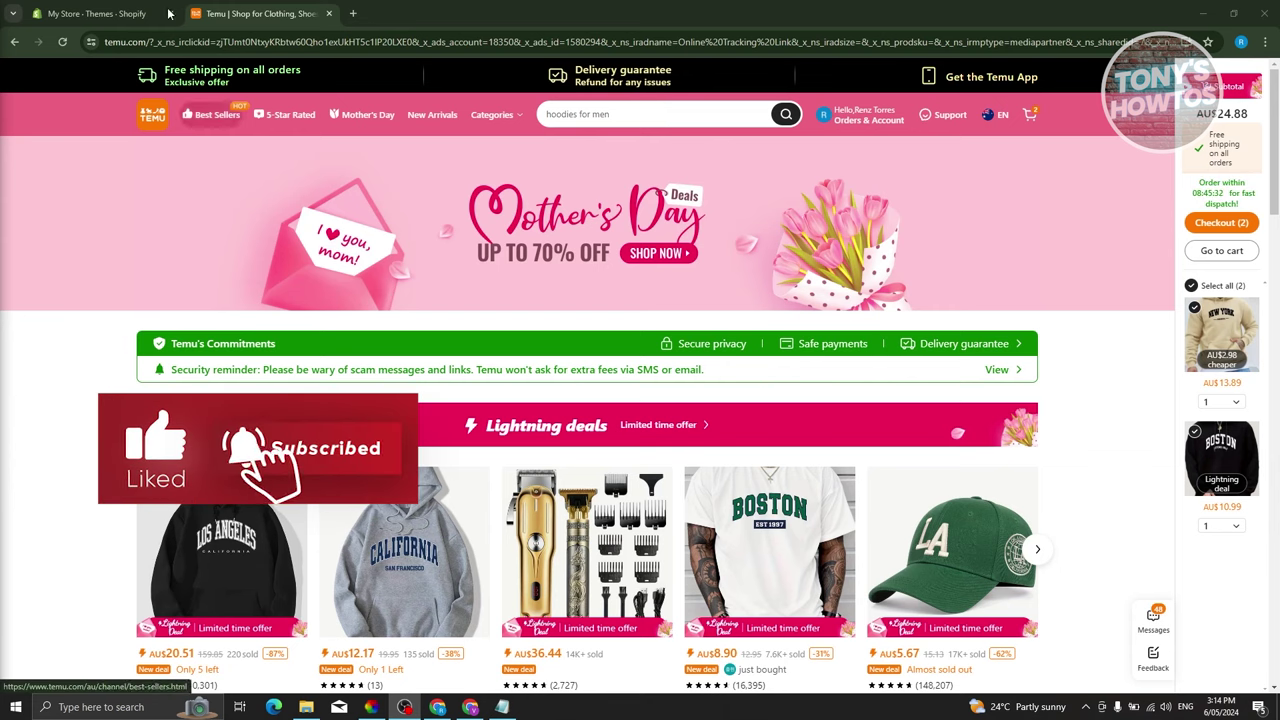
- Switch to the Shopify admin and open the store's Products page
click(128, 10)
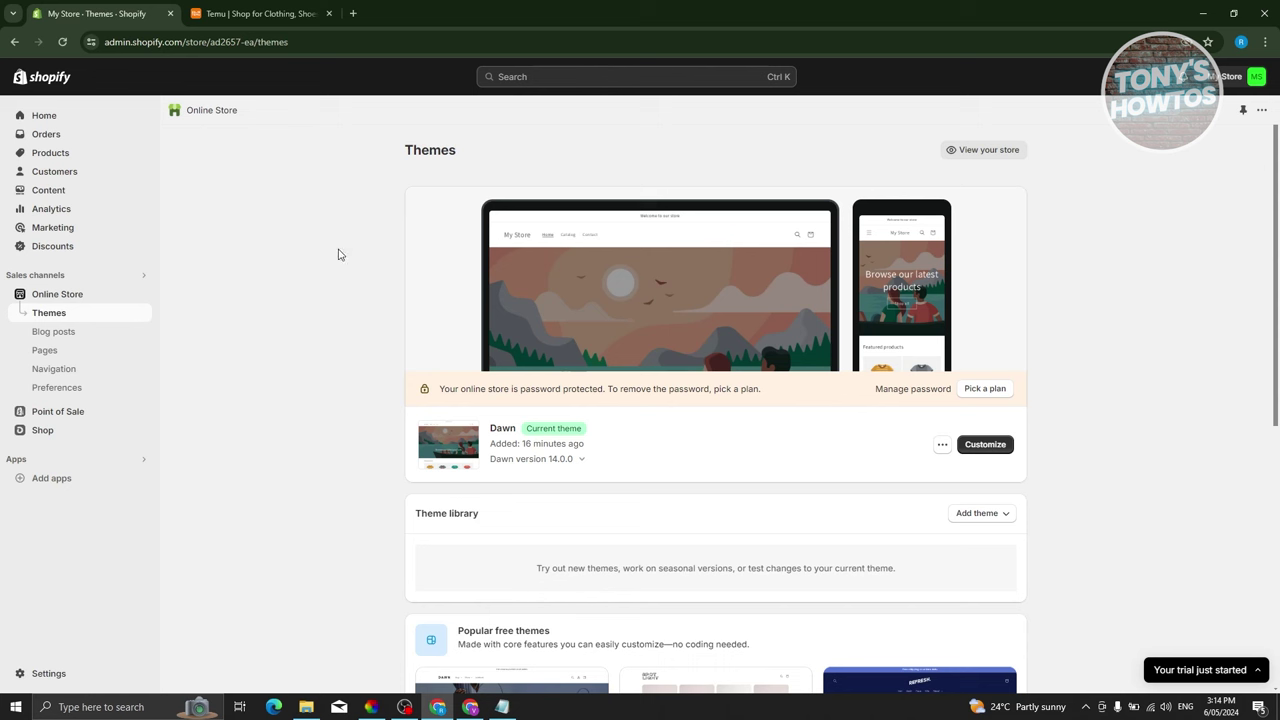
click(38, 155)
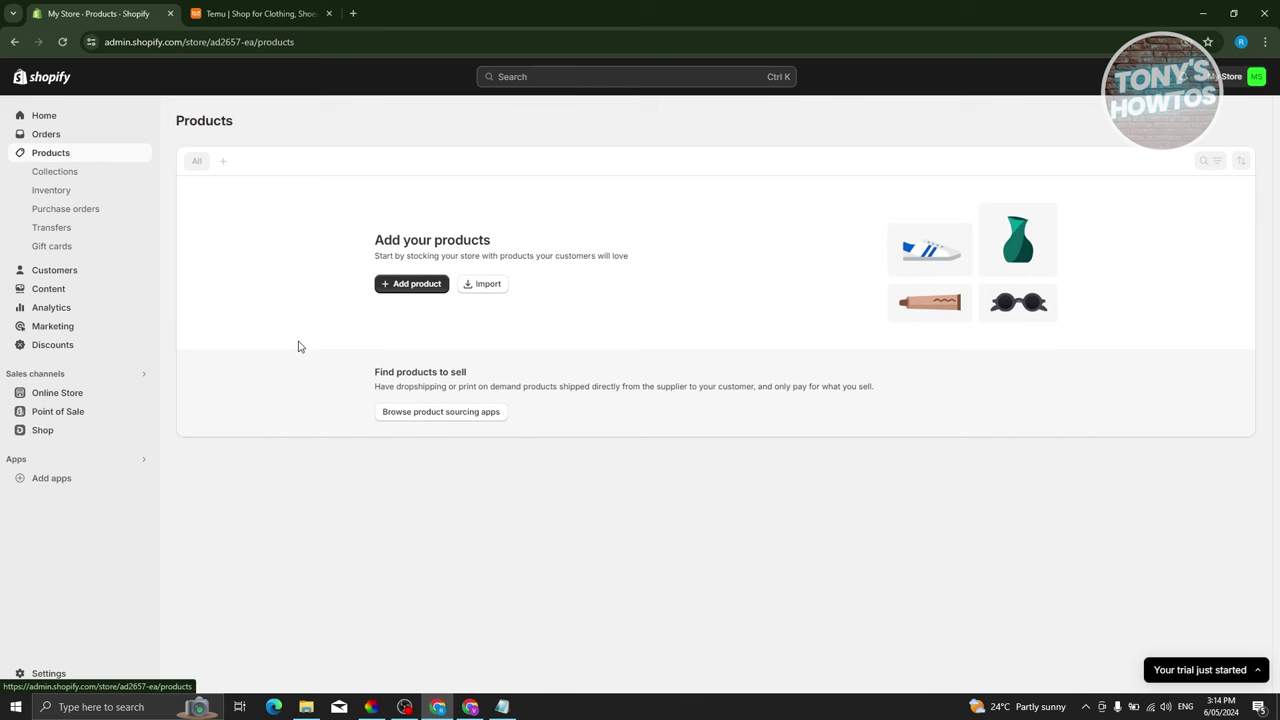
- Switch to Temu, open the first recommended provider's store, JUNYANGFUSHISHANGHANG, and look through its items
click(287, 13)
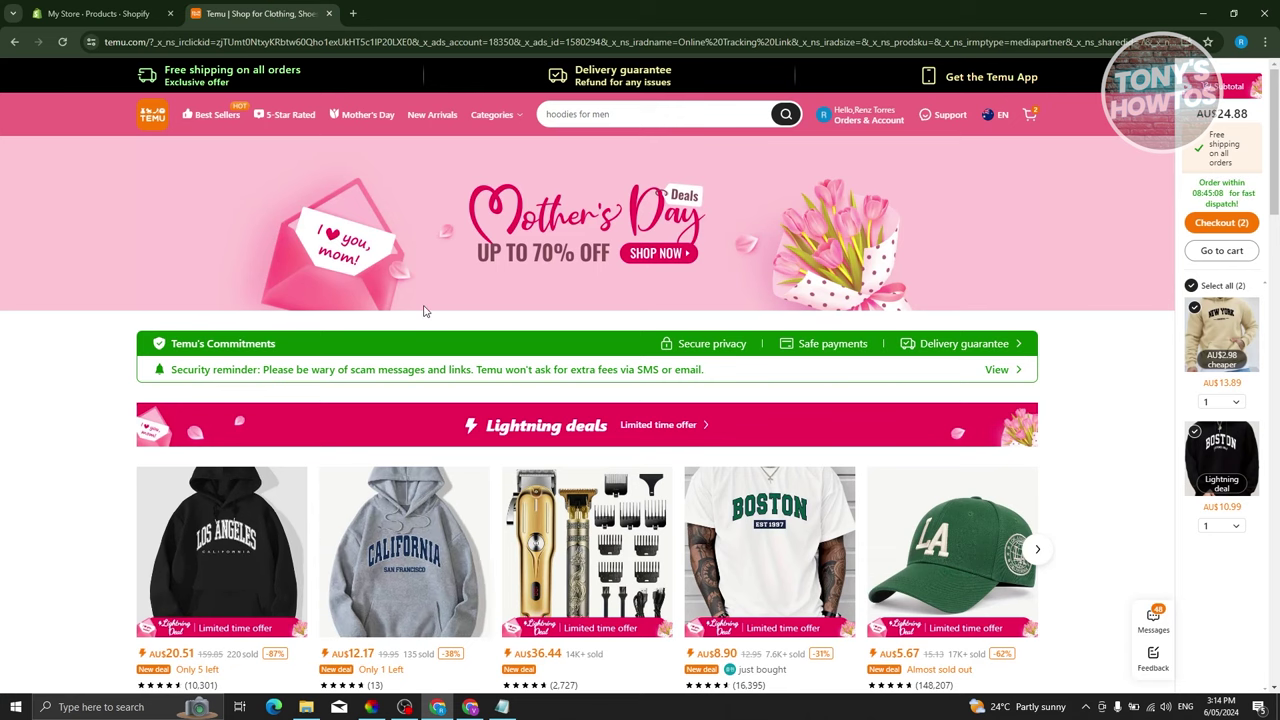
scroll(423, 309, down, 2)
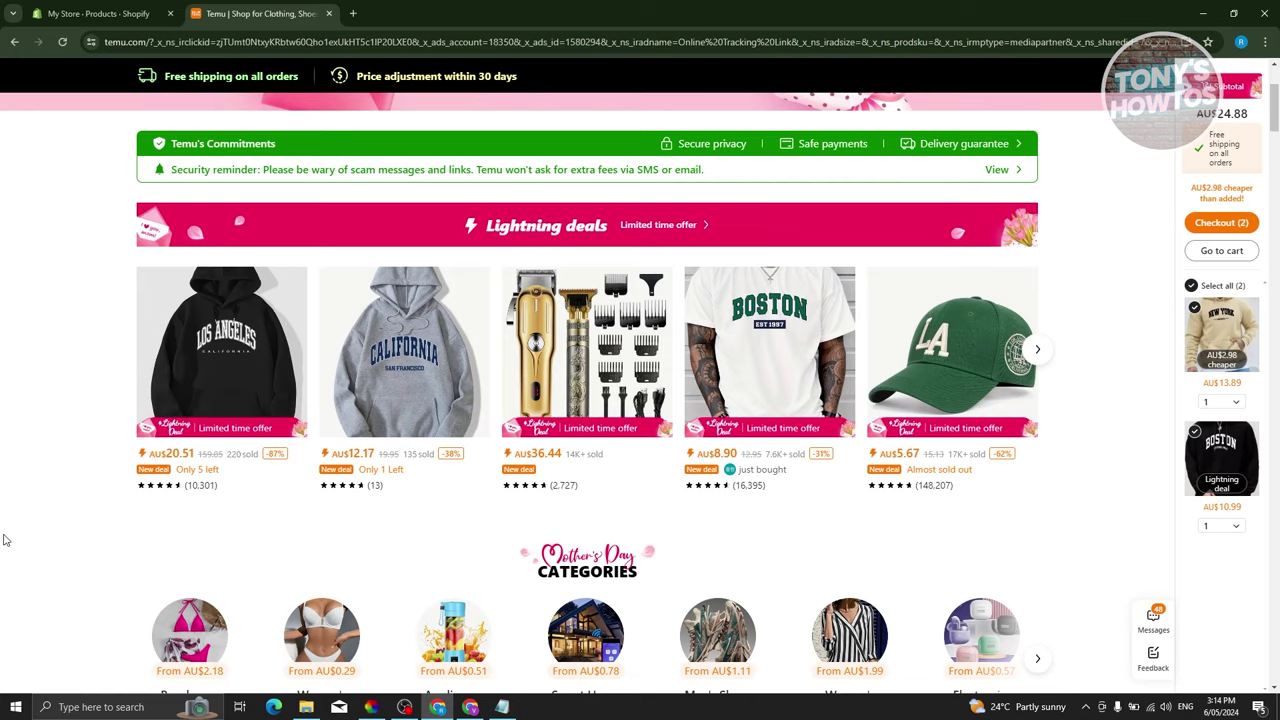
scroll(40, 517, down, 6)
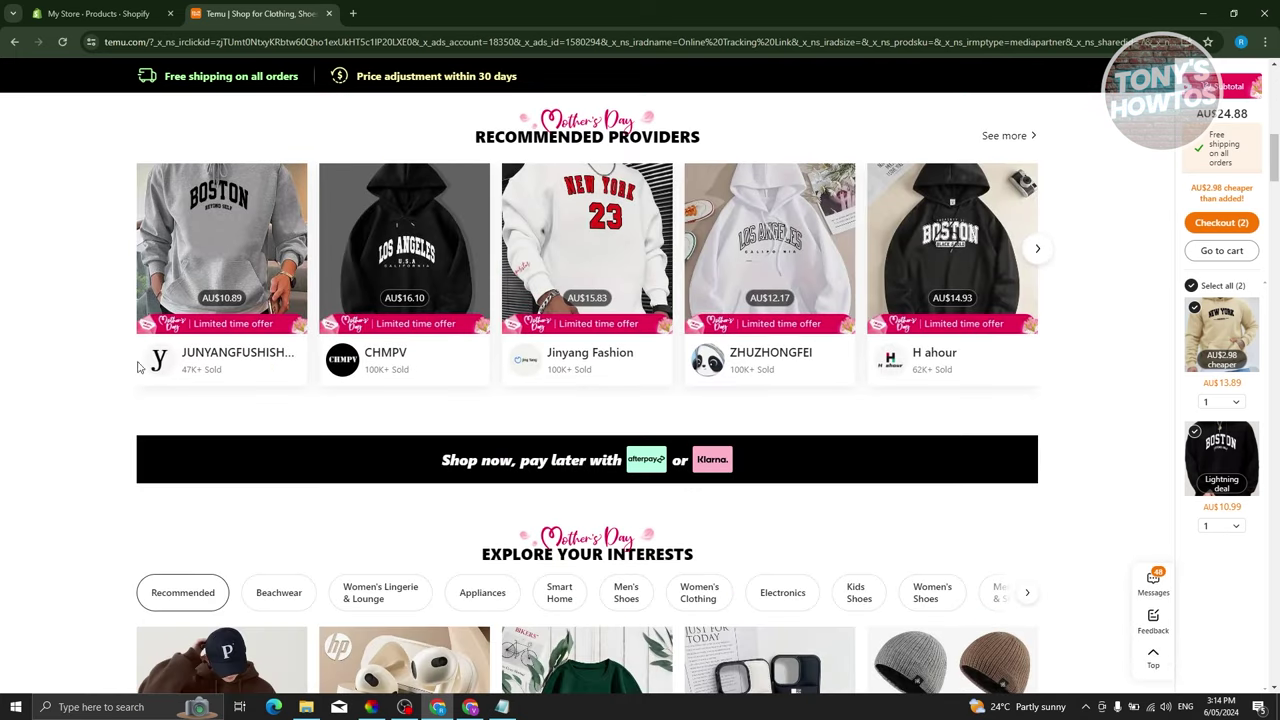
click(200, 229)
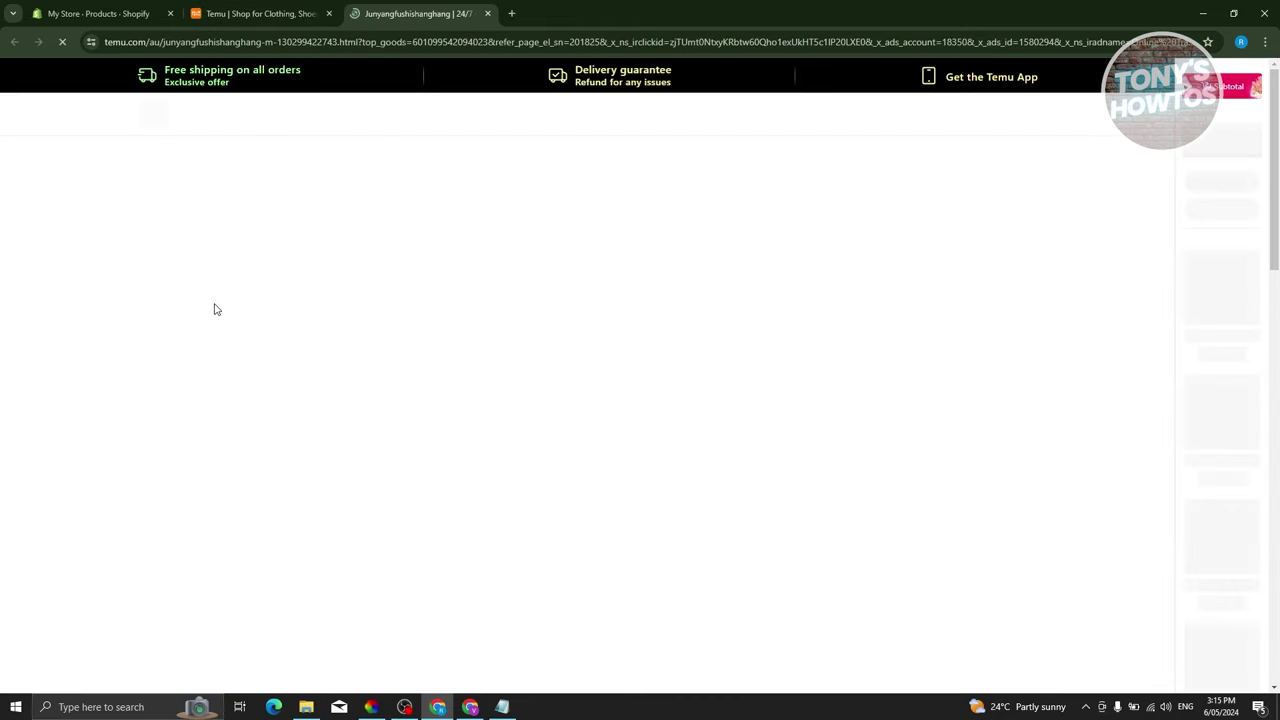
scroll(360, 372, down, 7)
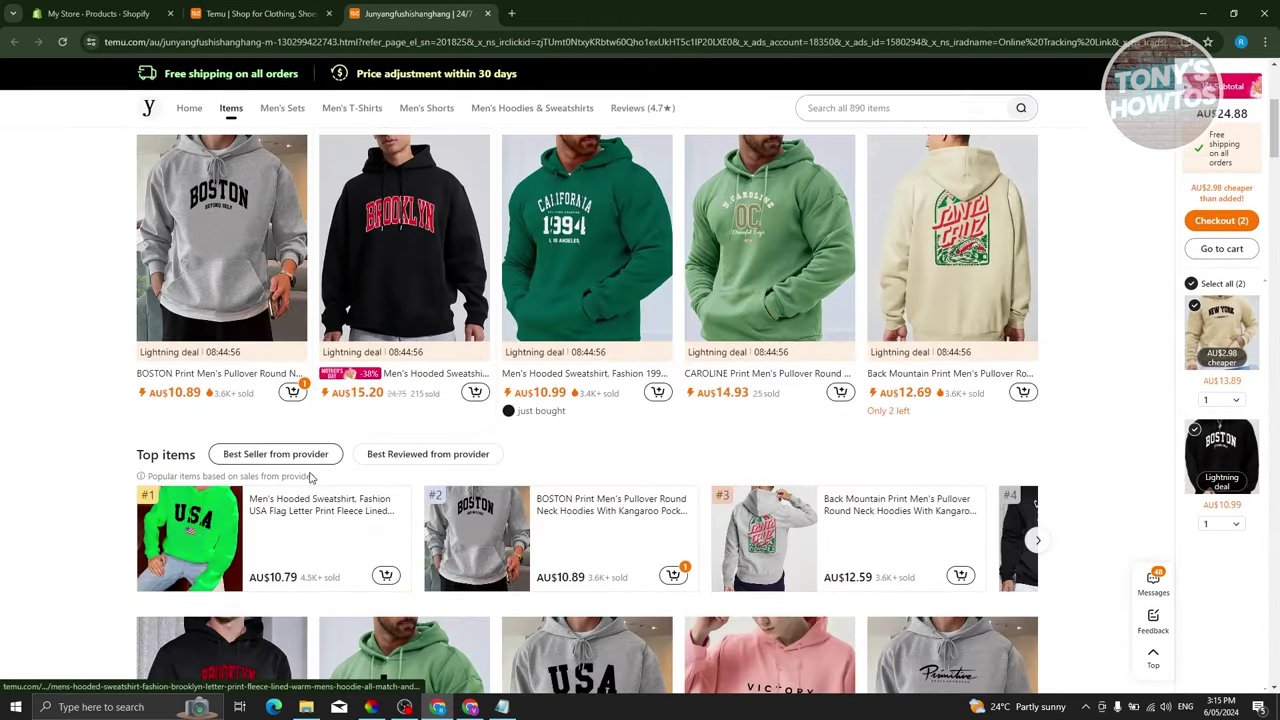
scroll(360, 372, up, 10)
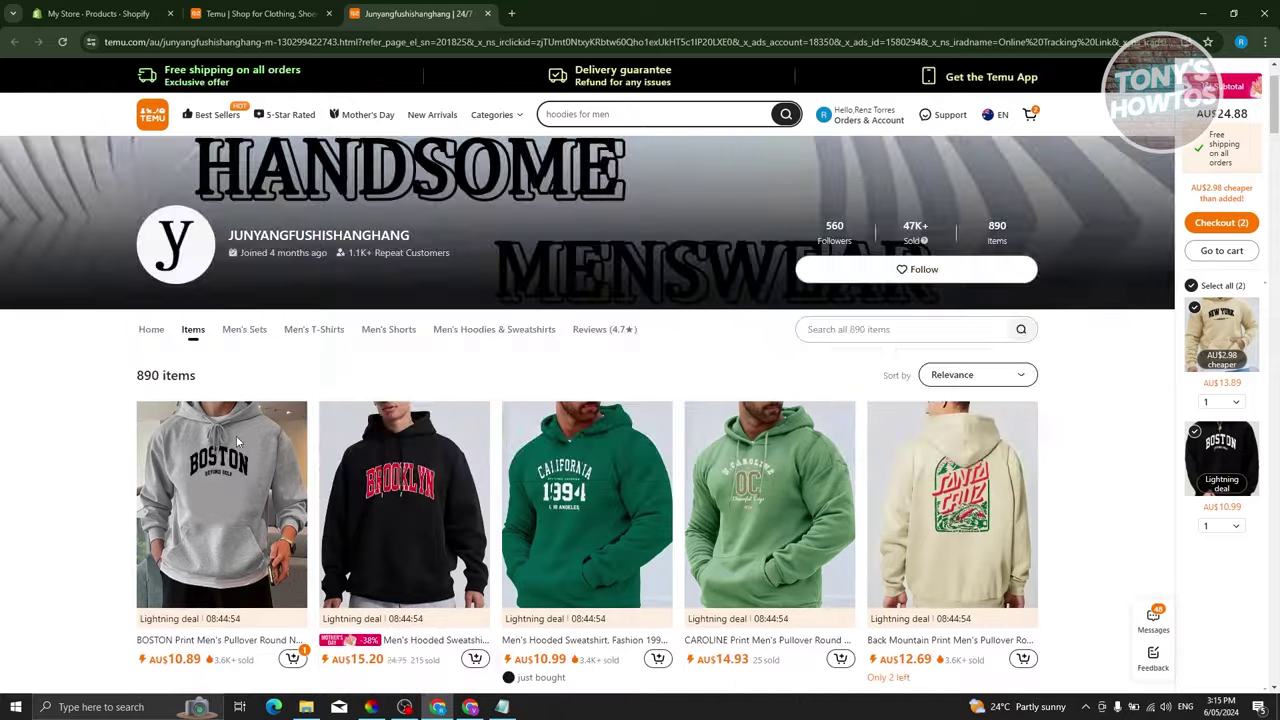
- Open the grey BOSTON print hoodie's product page from the provider's items and close the provider's store page
click(260, 13)
scroll(245, 403, up, 1)
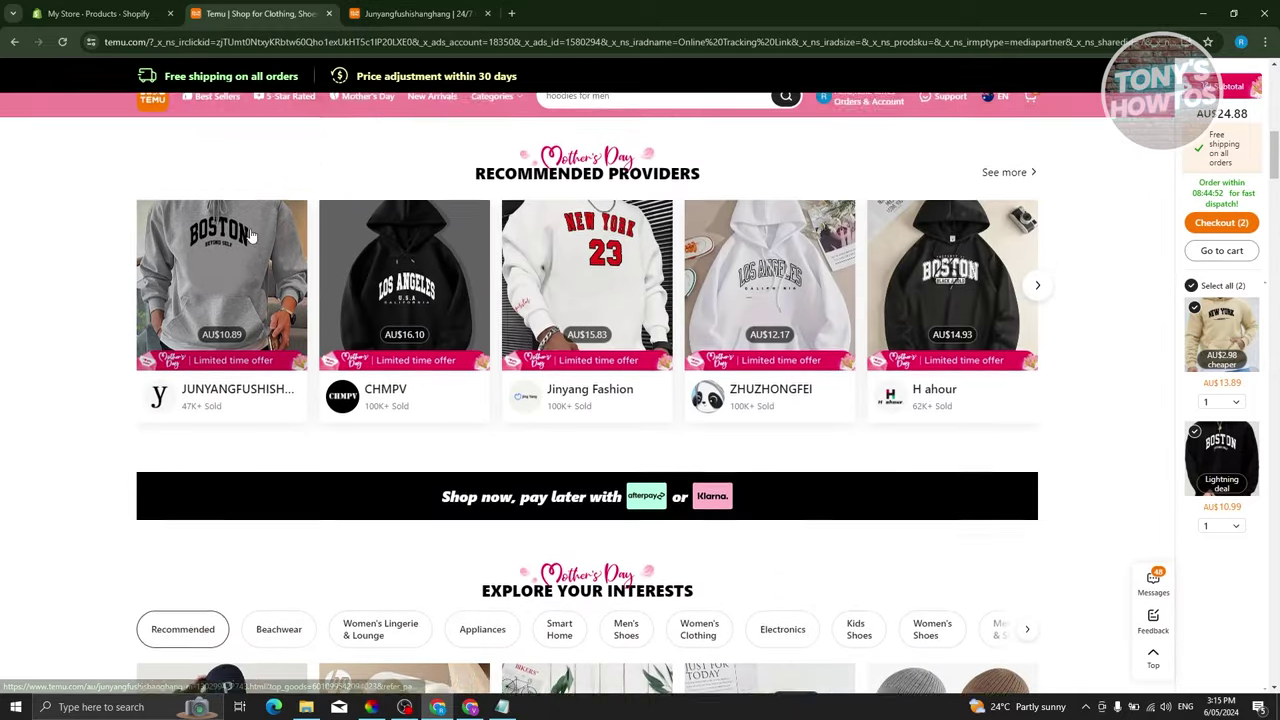
scroll(250, 400, down, 4)
scroll(250, 400, up, 4)
click(420, 13)
click(171, 483)
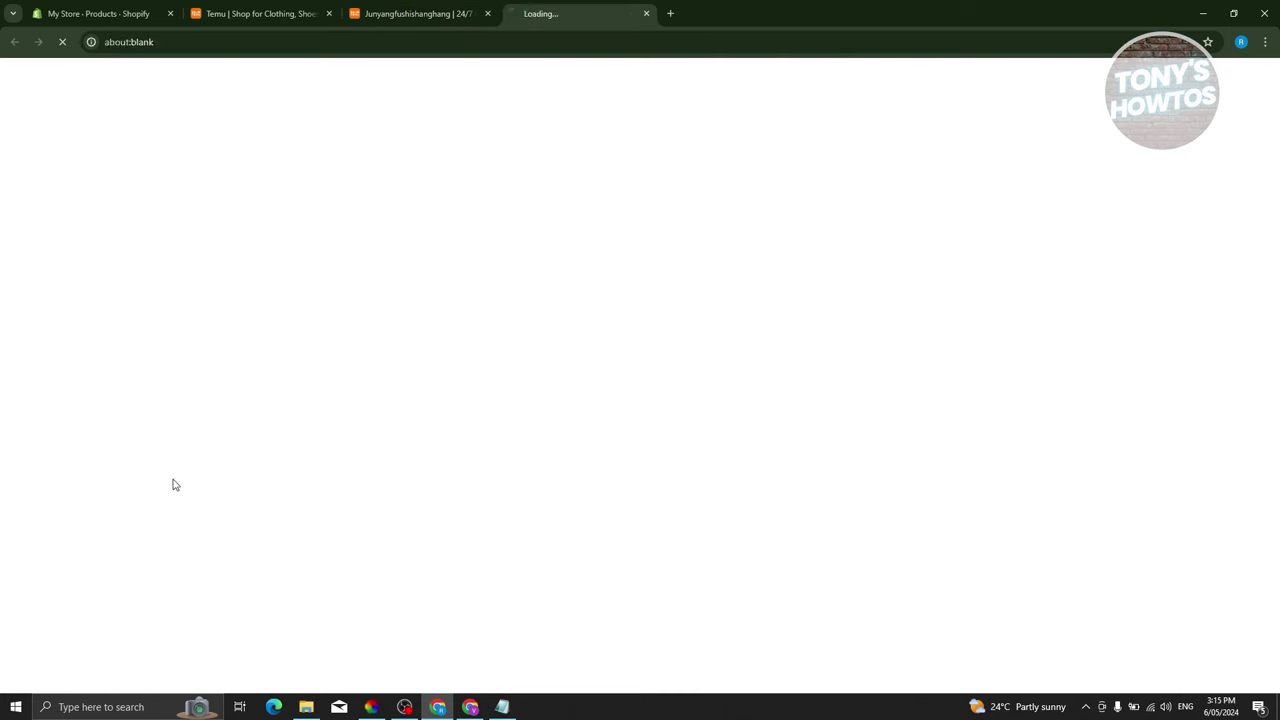
click(489, 15)
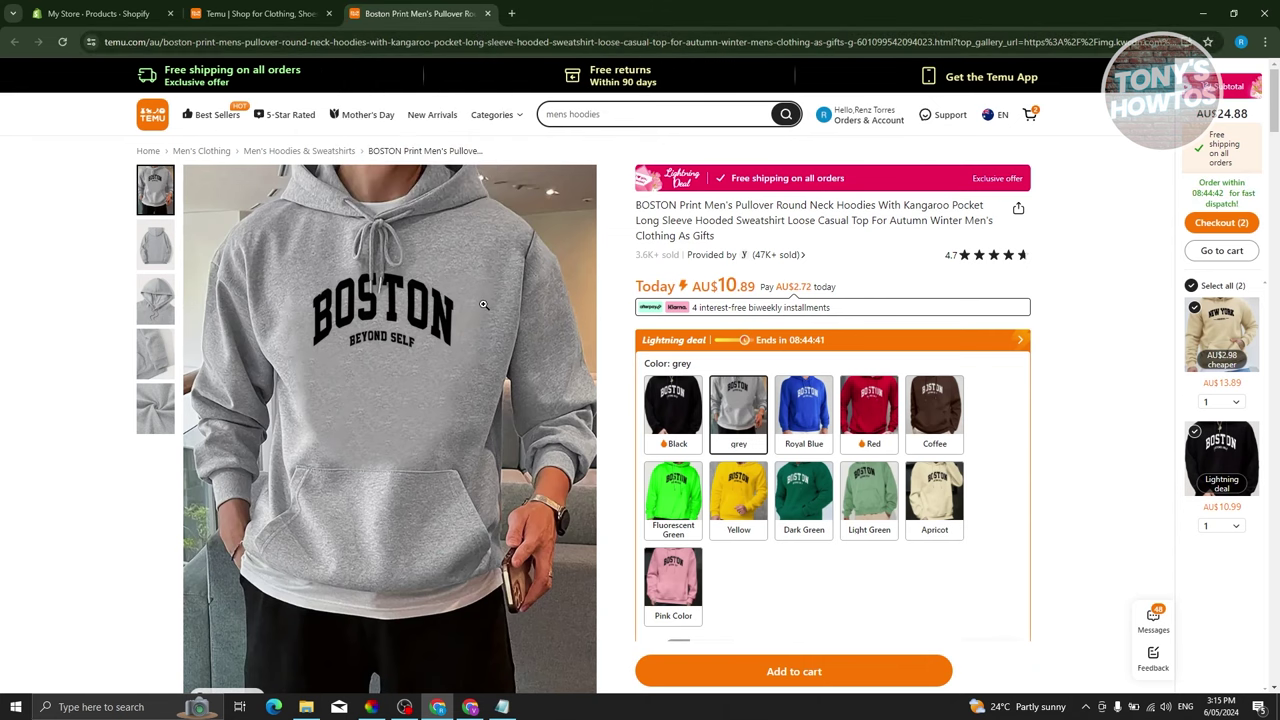
- Copy the full product title of the BOSTON Print Men's Pullover hoodie on Temu
right_click(483, 305)
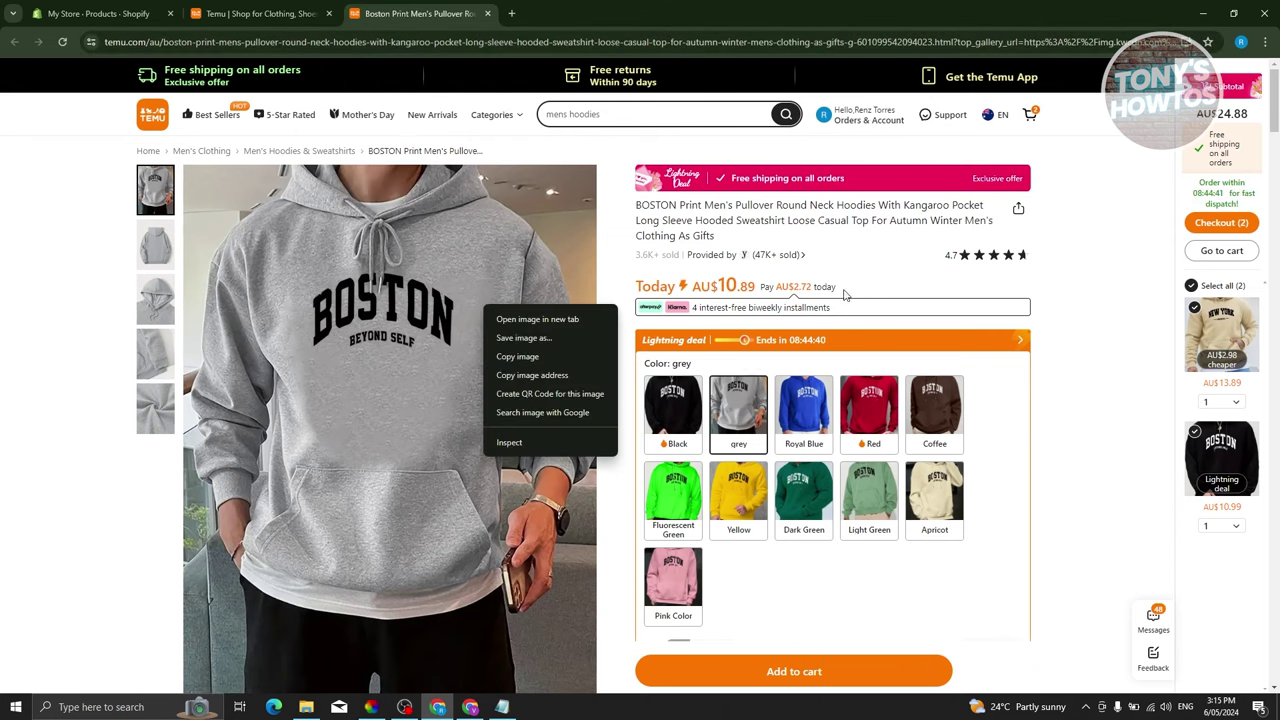
click(1095, 310)
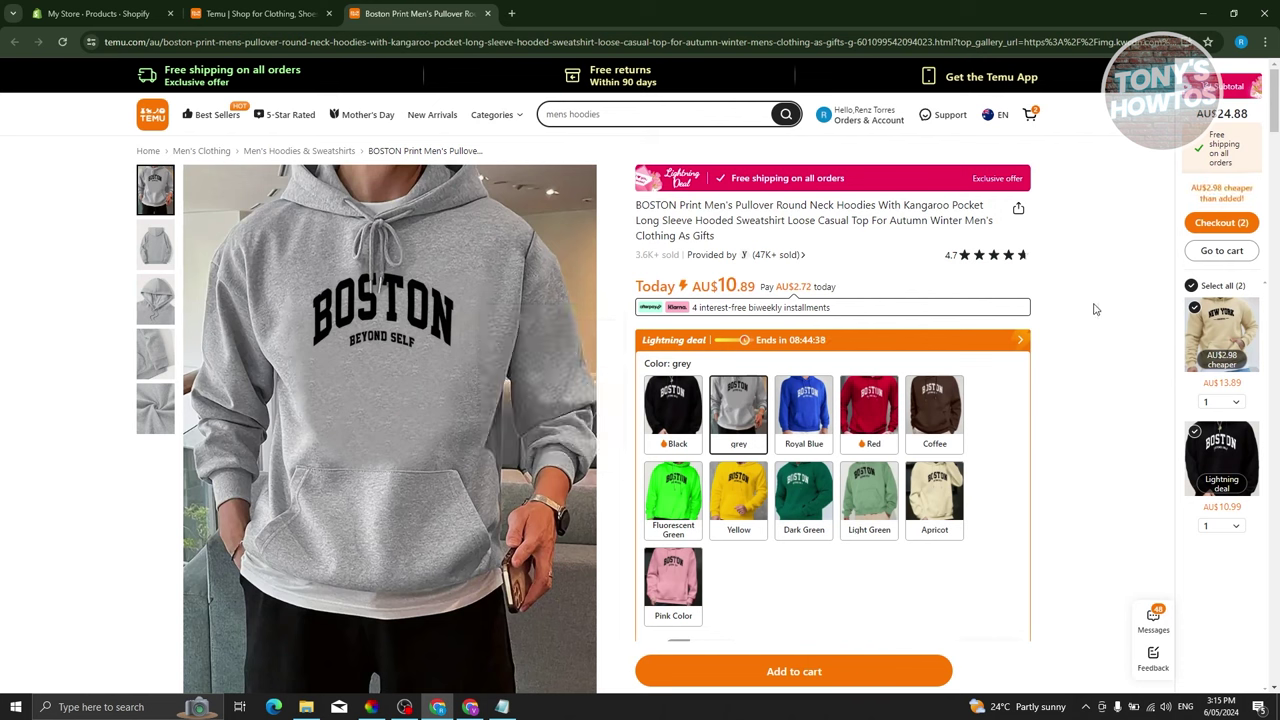
drag(726, 236, 636, 204)
right_click(690, 226)
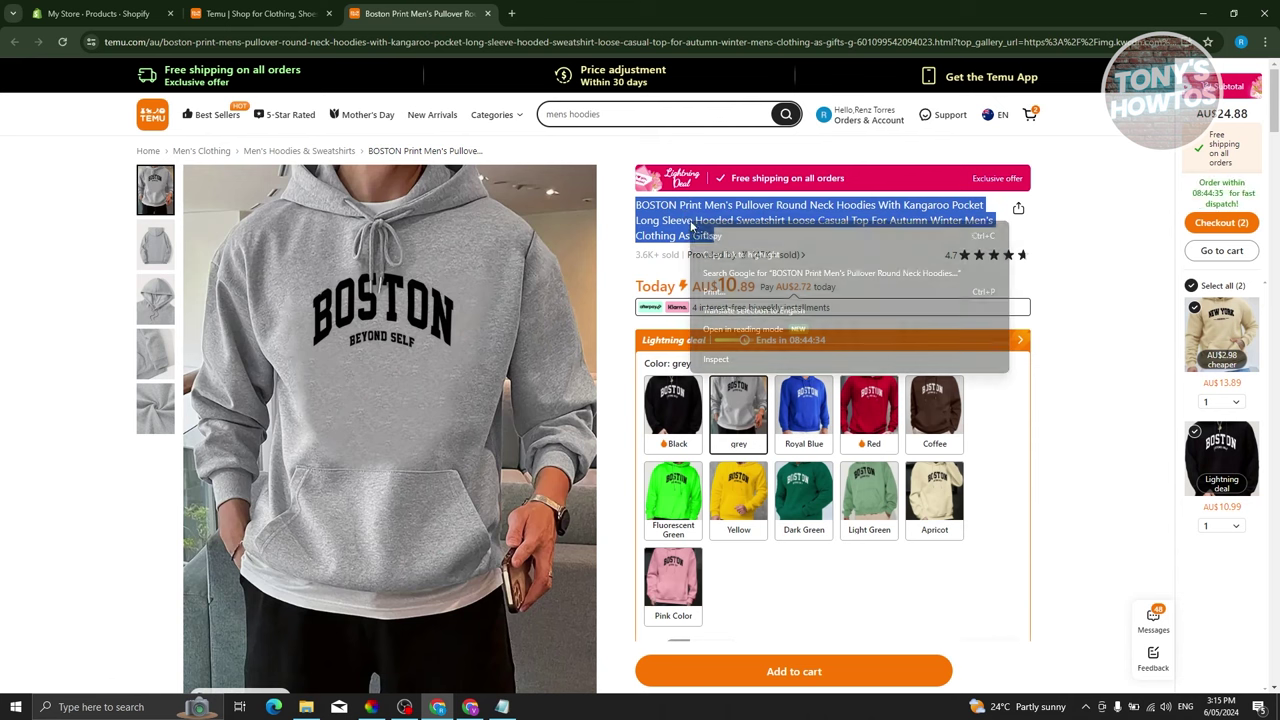
click(733, 236)
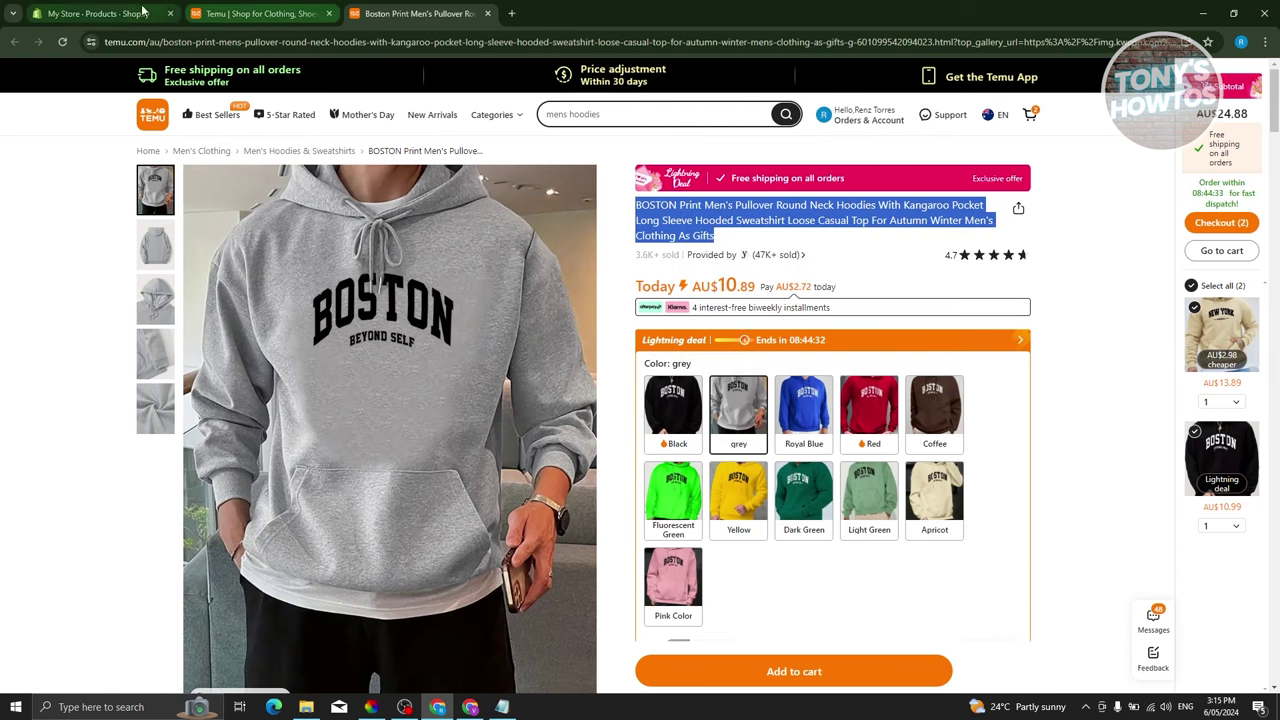
- Switch to Shopify, start adding a new product and paste the copied hoodie title as its title
click(100, 13)
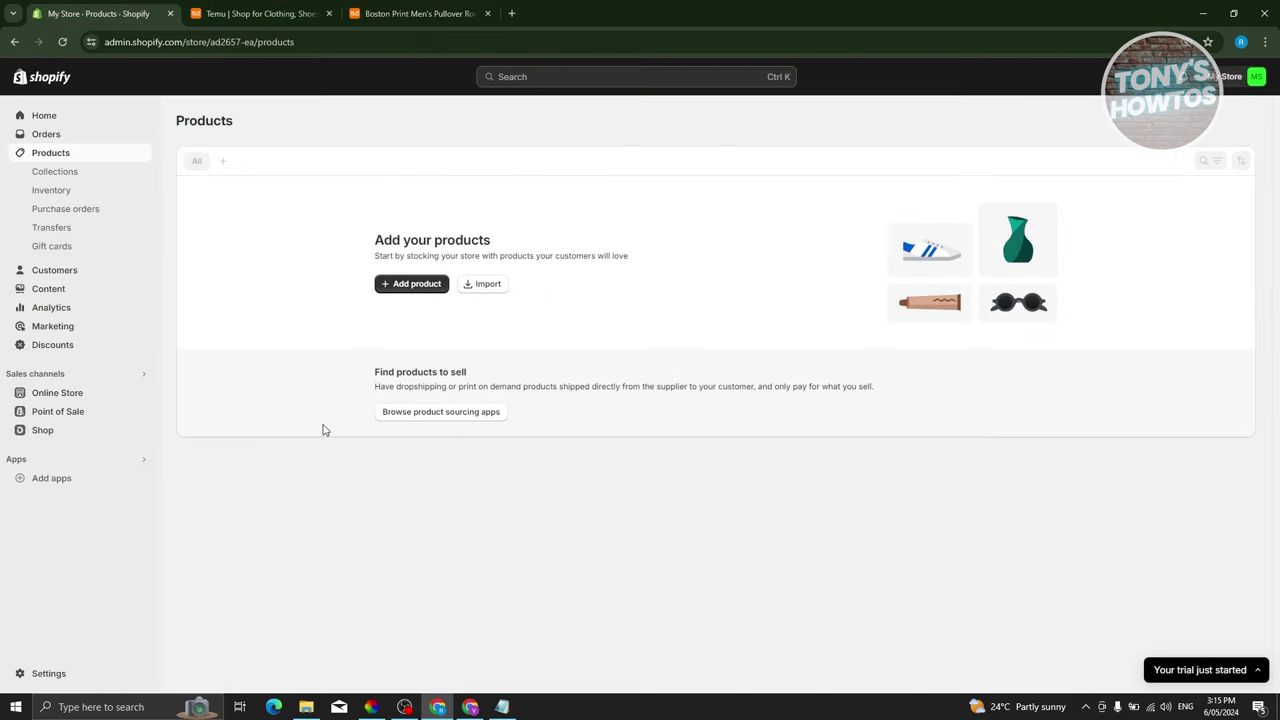
click(403, 286)
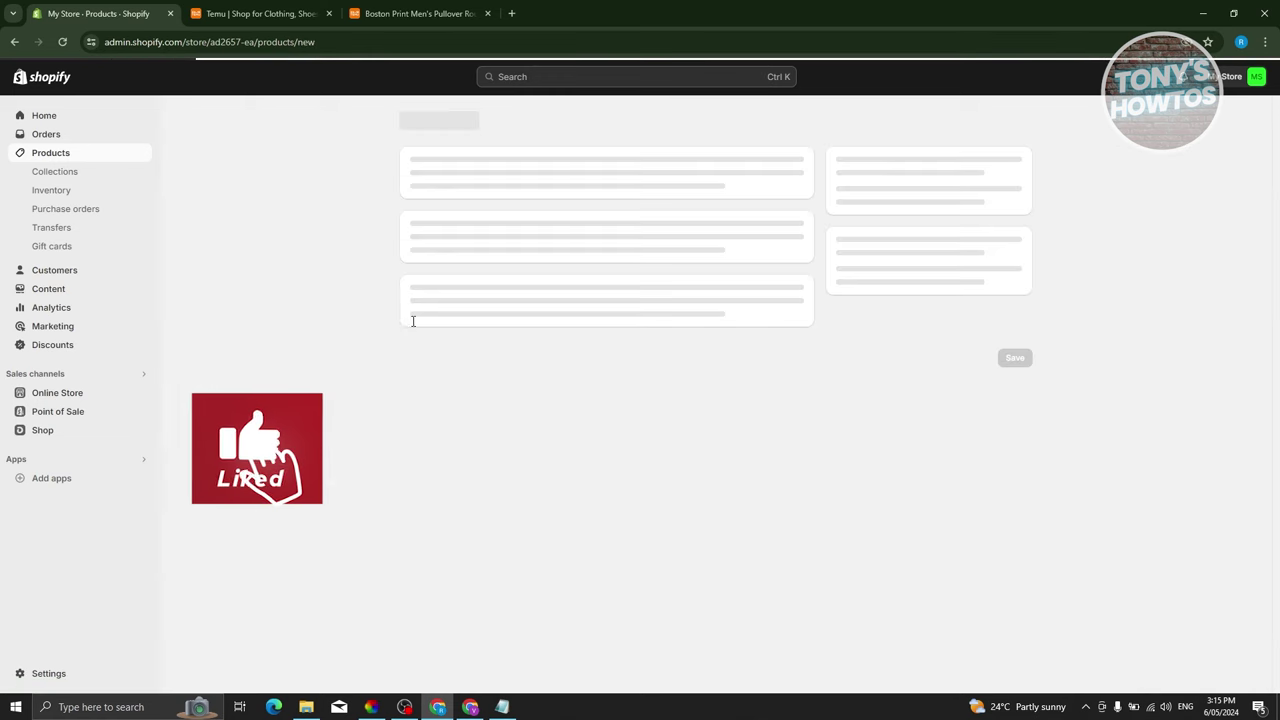
click(471, 182)
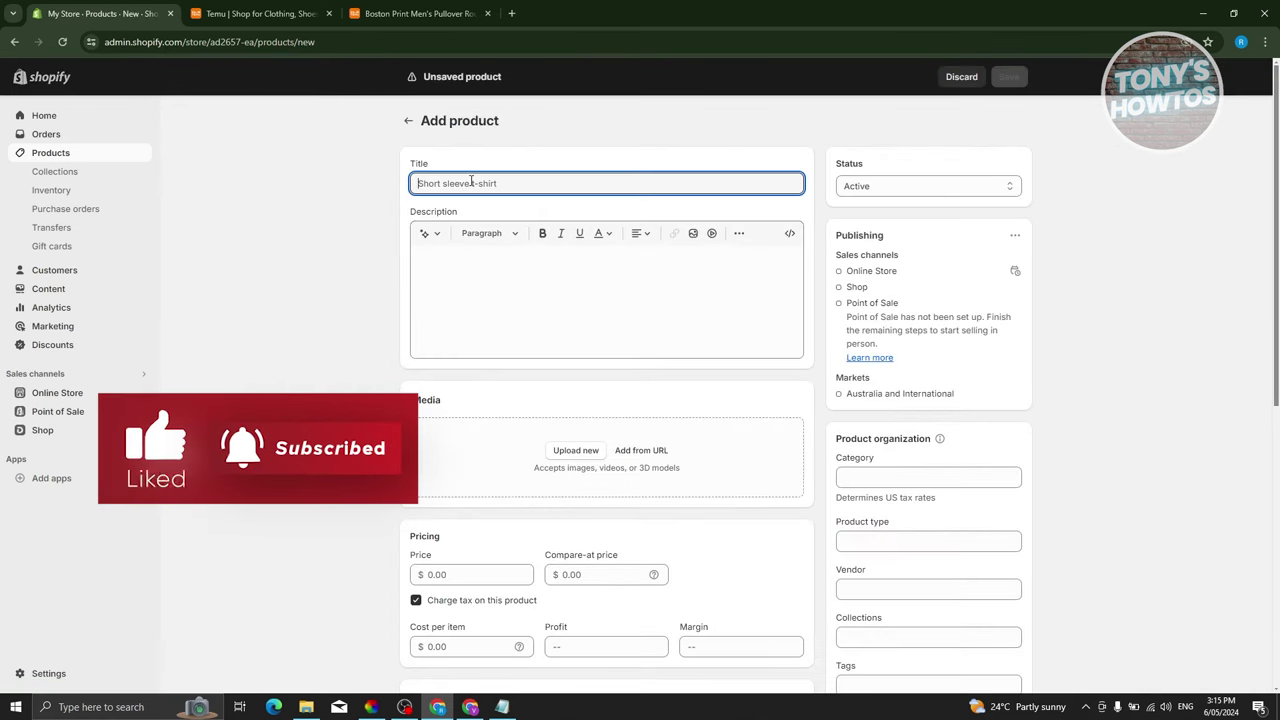
key(ctrl+v)
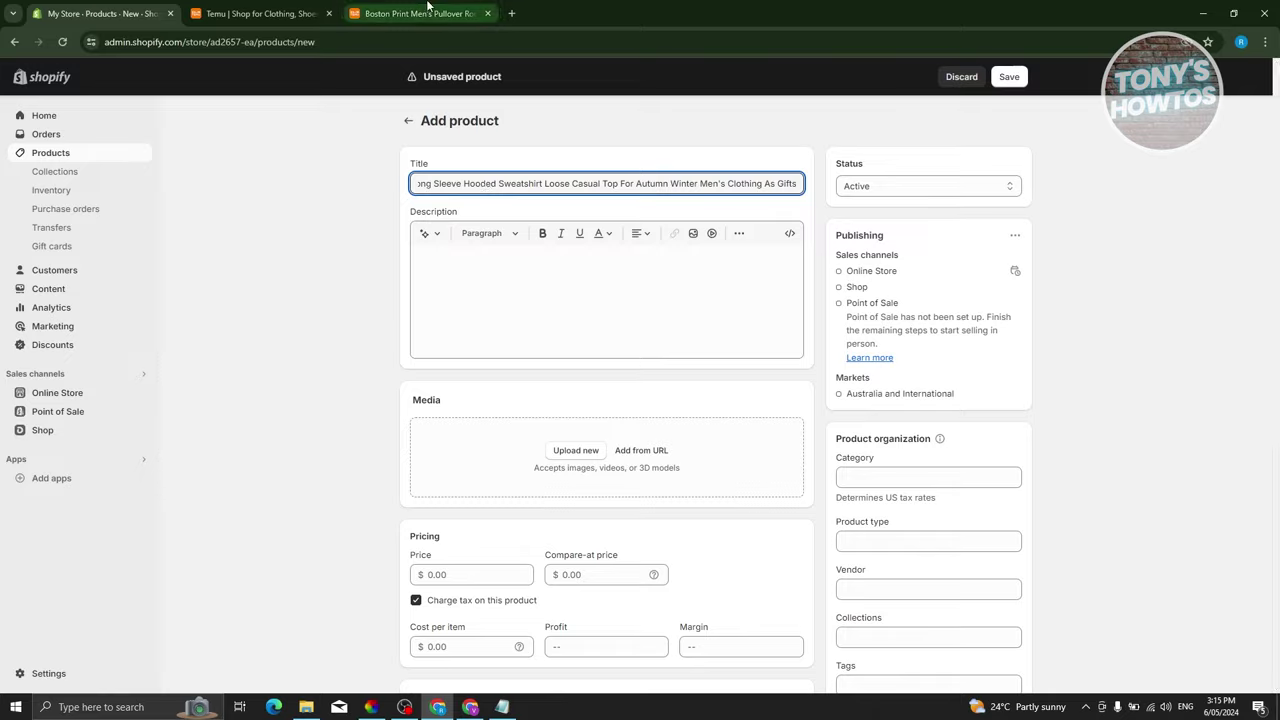
- Return to the Temu hoodie page, expand its Details section and copy the whole specification list from Material through Item ID
drag(427, 7, 265, 12)
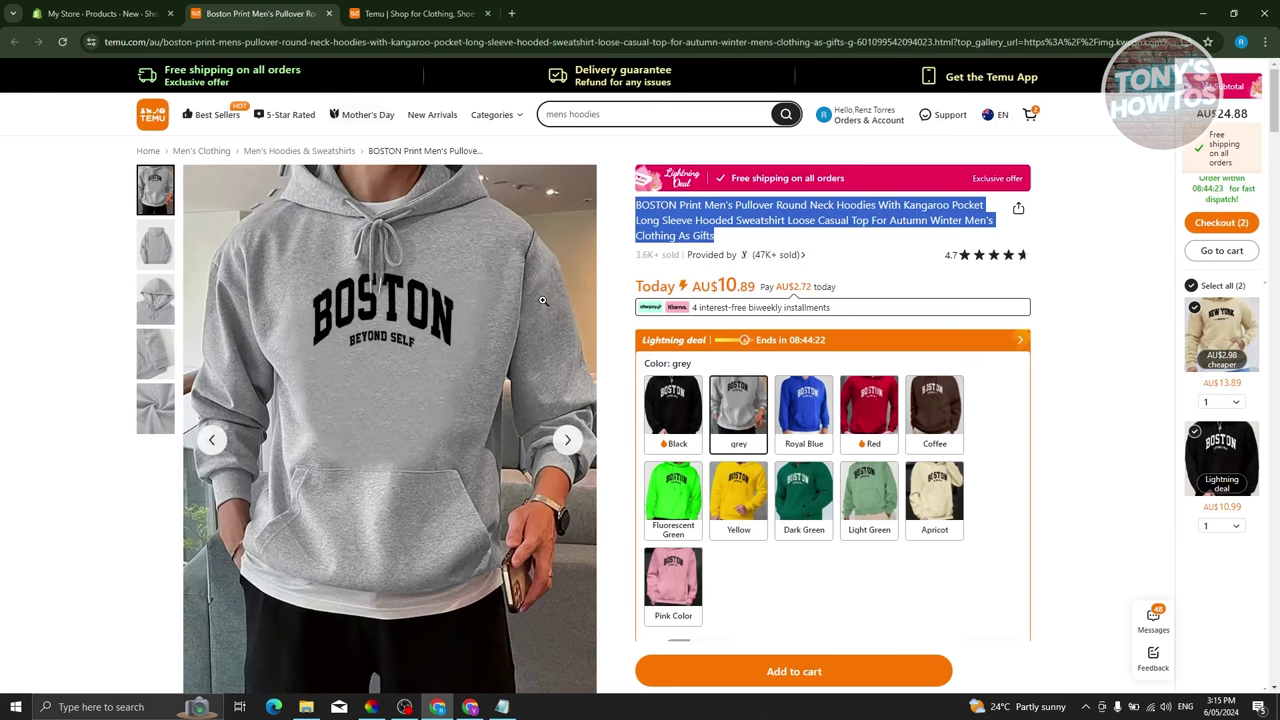
scroll(803, 318, down, 4)
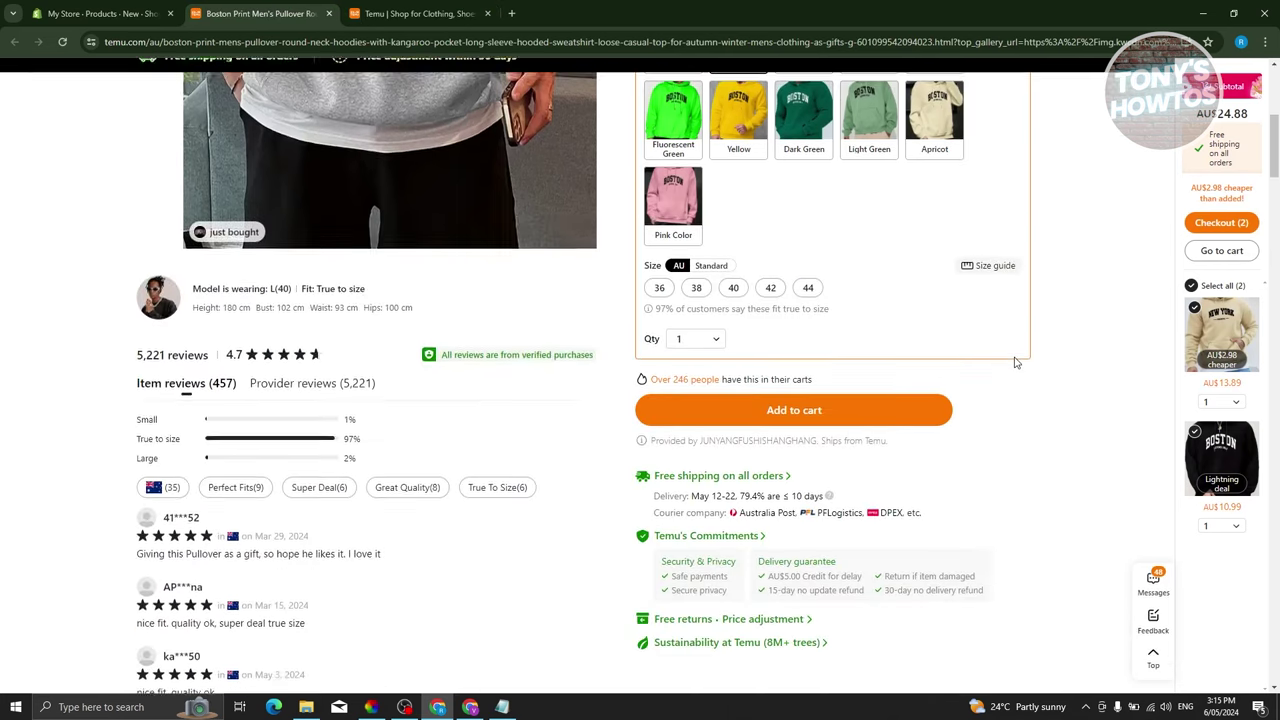
scroll(363, 366, down, 10)
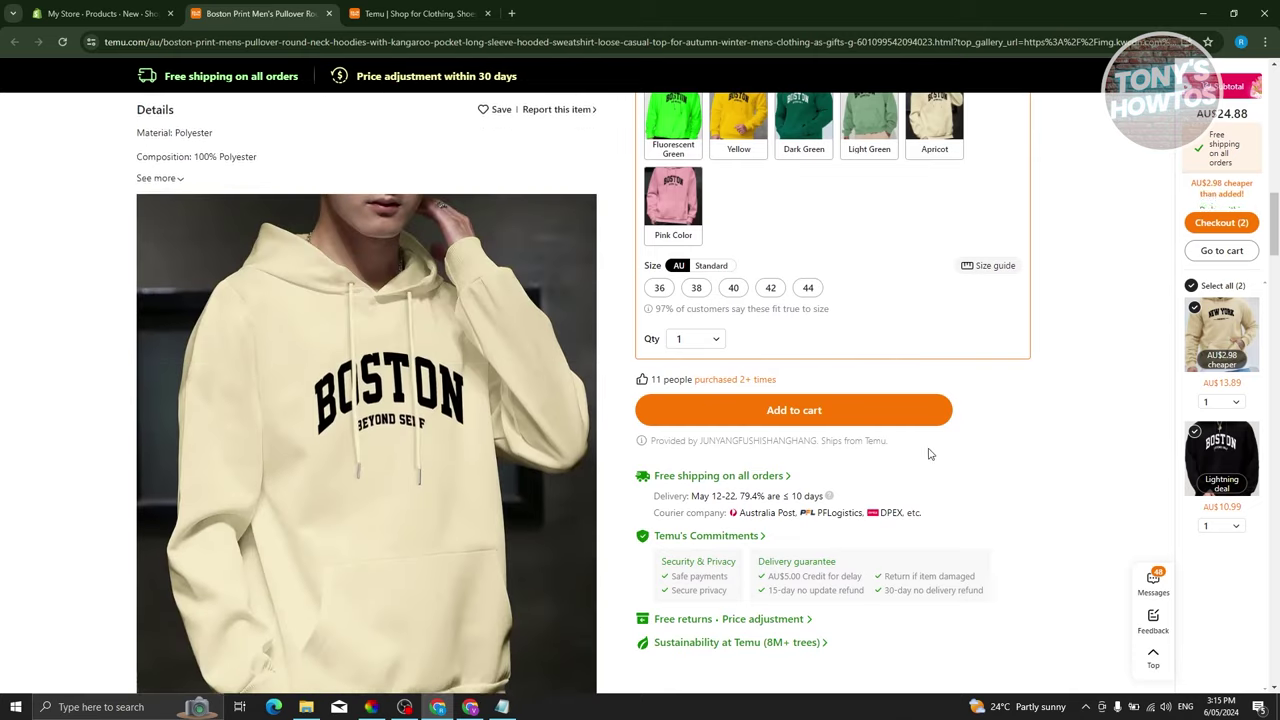
scroll(80, 412, down, 3)
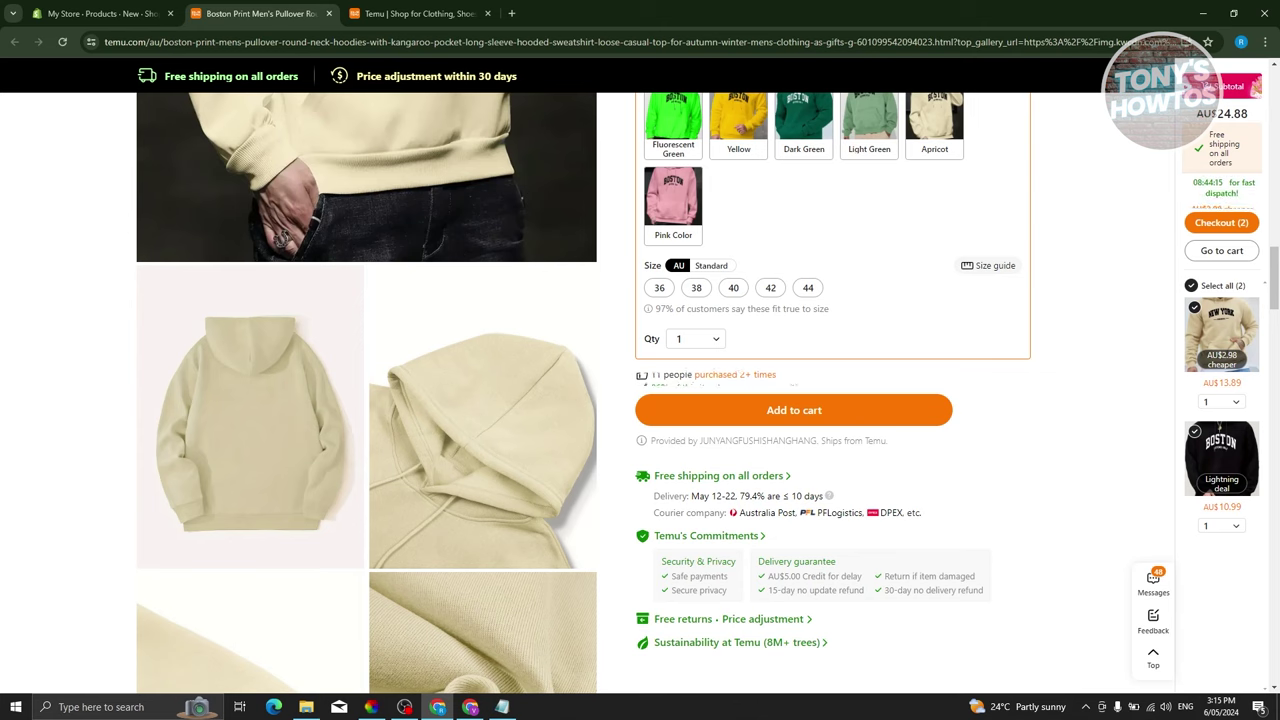
scroll(363, 400, up, 12)
scroll(326, 513, down, 2)
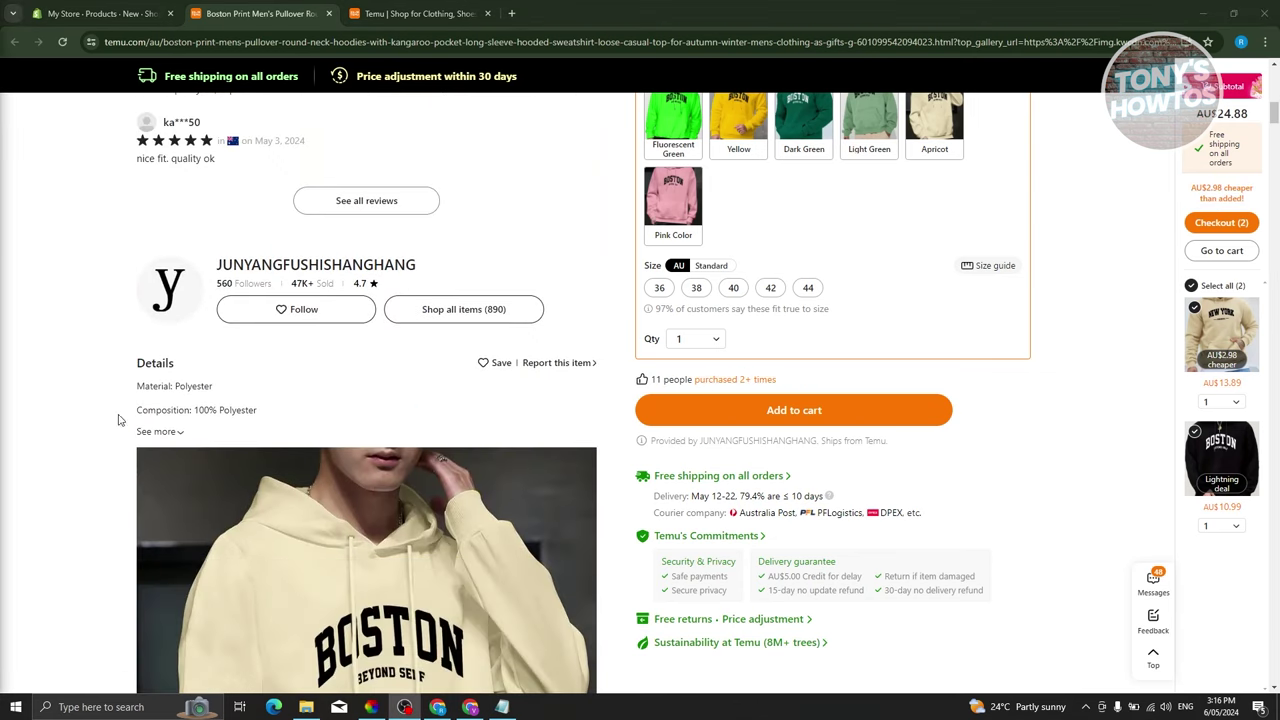
click(160, 431)
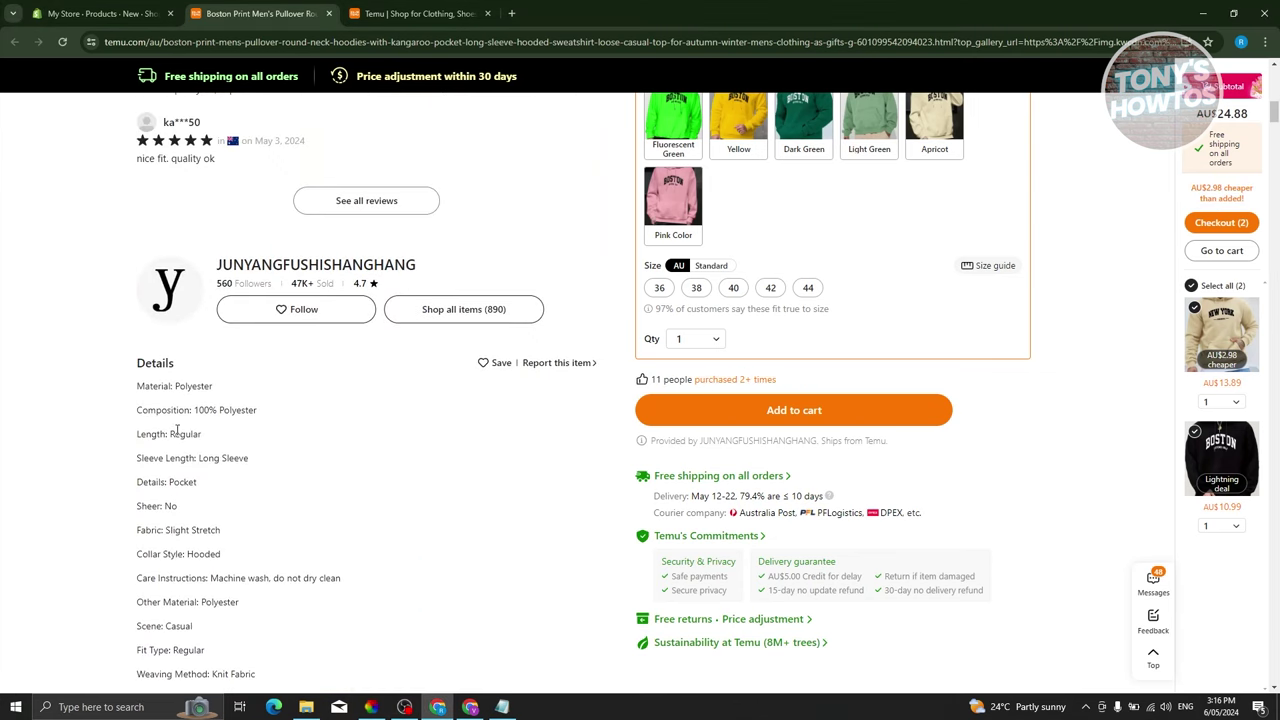
drag(160, 385, 339, 507)
key(ctrl+c)
scroll(289, 586, down, 4)
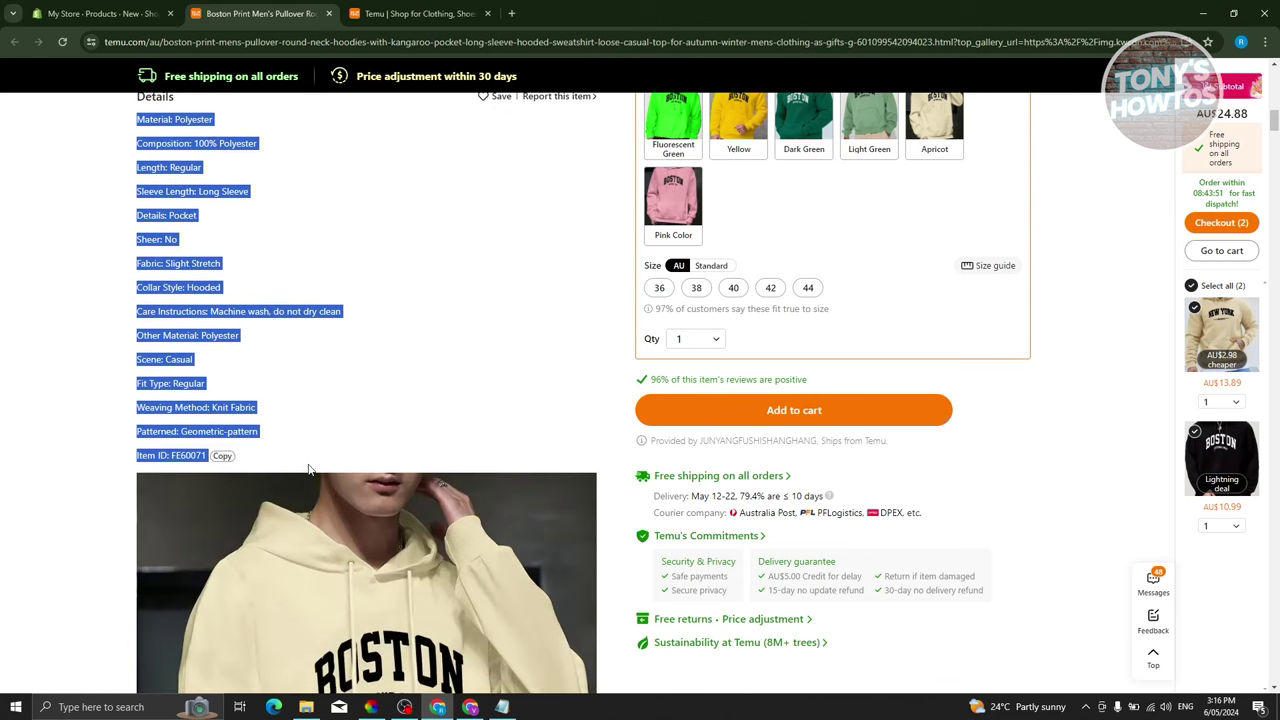
- Switch to Shopify and paste the copied hoodie details into the new product's description
click(105, 13)
click(518, 259)
key(ctrl+v)
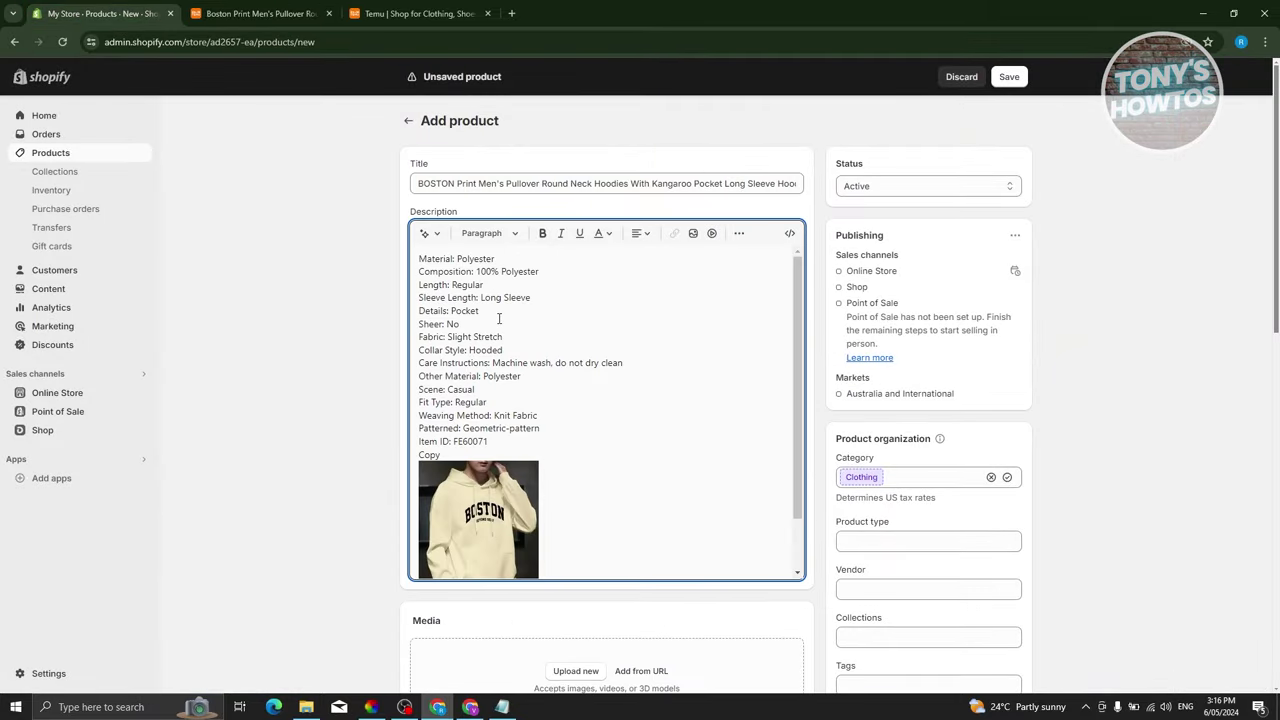
scroll(499, 318, down, 2)
- Look over the hoodie's remaining photos on Temu and the new Shopify product's Media, Pricing and Inventory sections
click(268, 8)
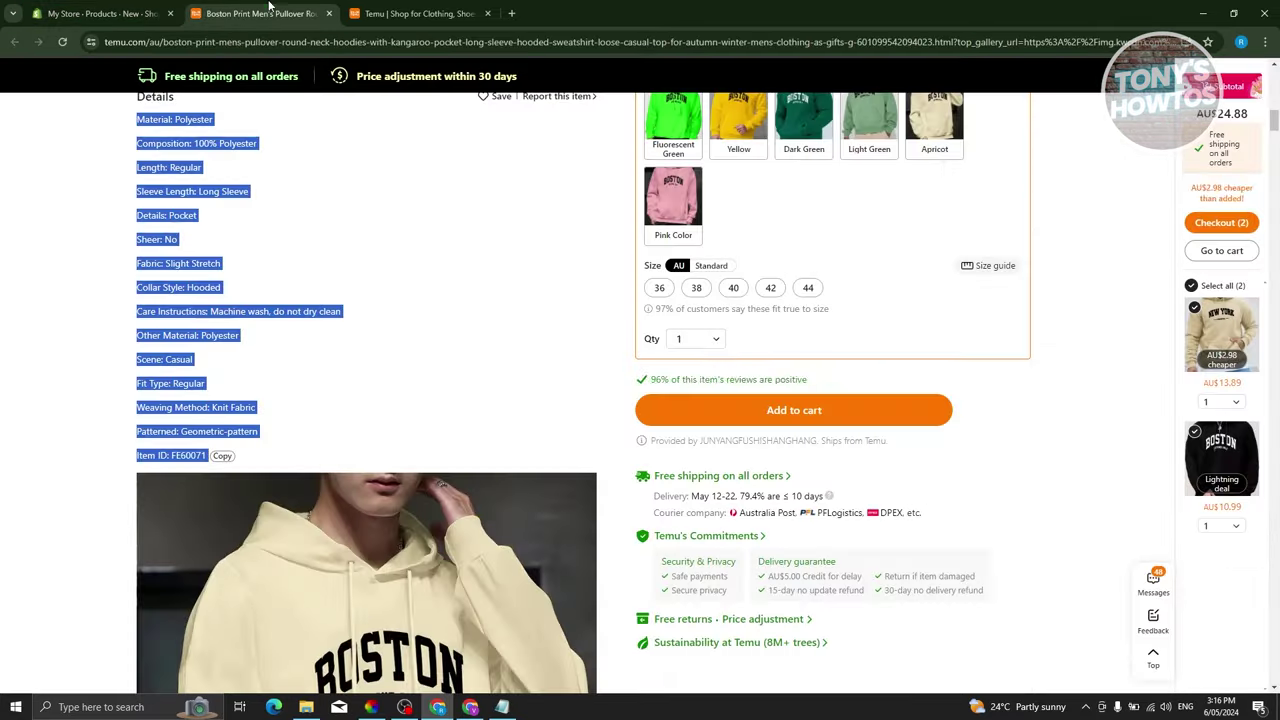
scroll(374, 557, down, 15)
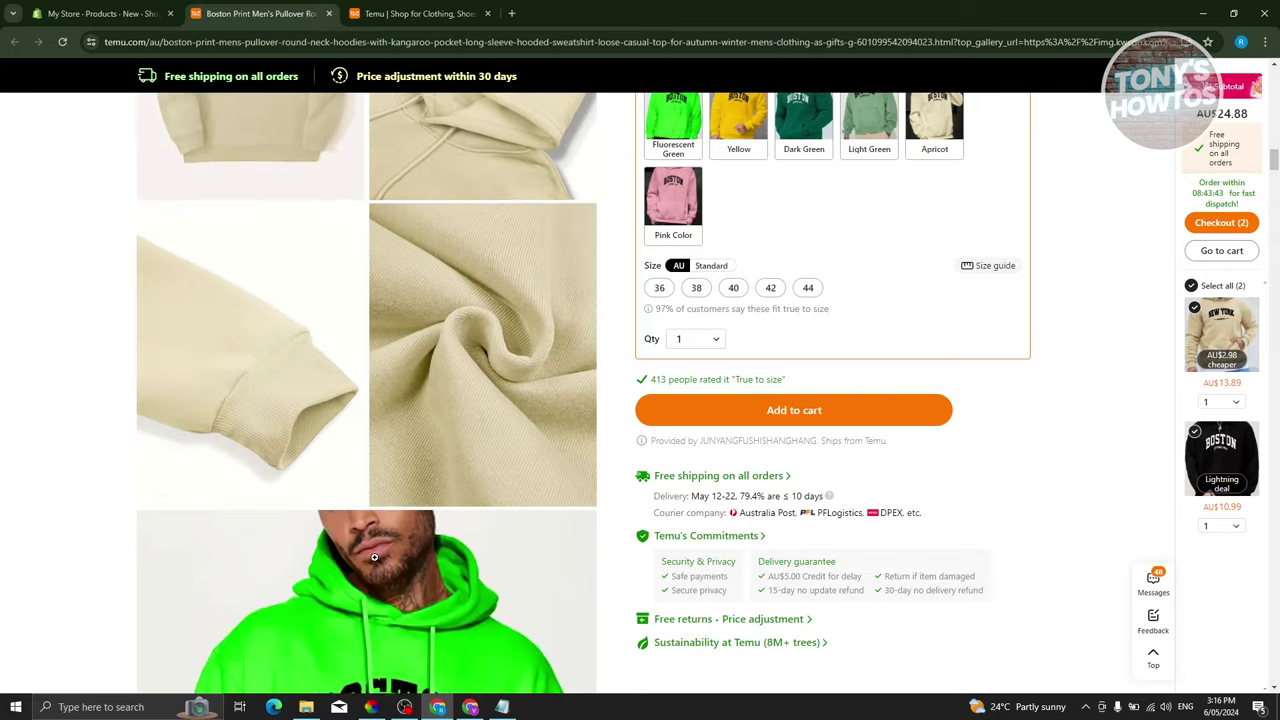
click(100, 13)
scroll(700, 490, down, 1)
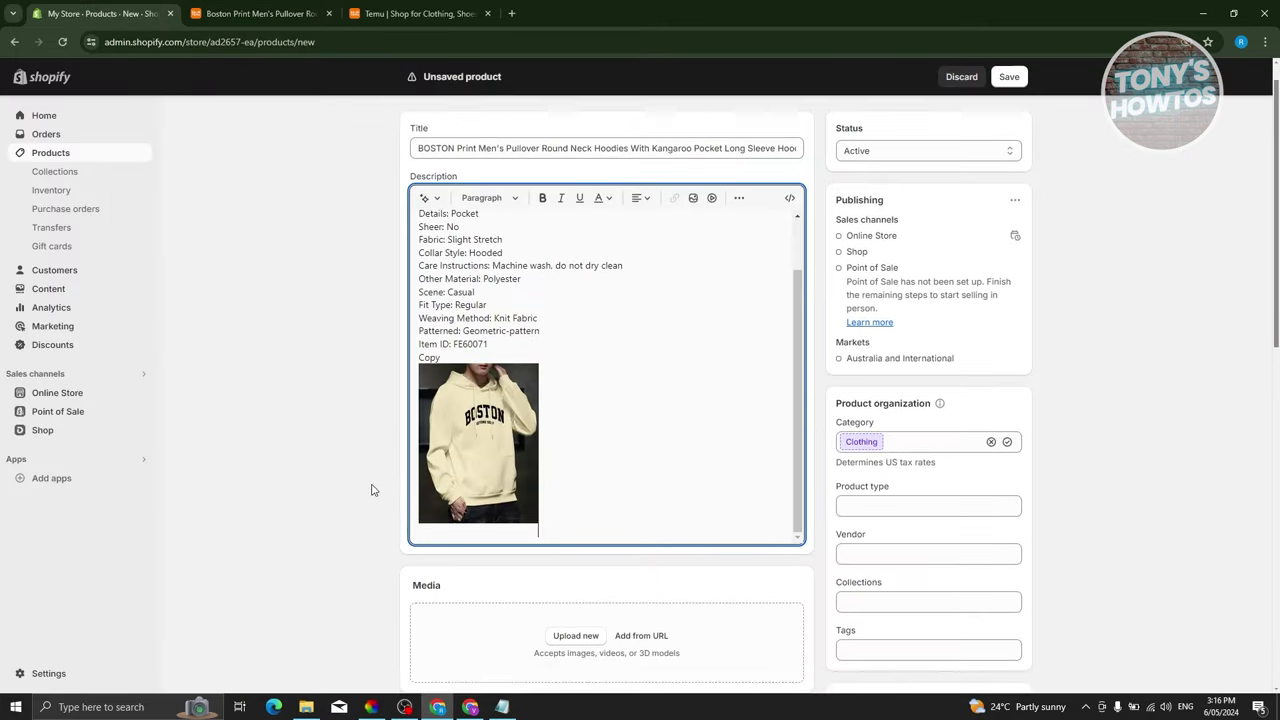
scroll(365, 480, down, 4)
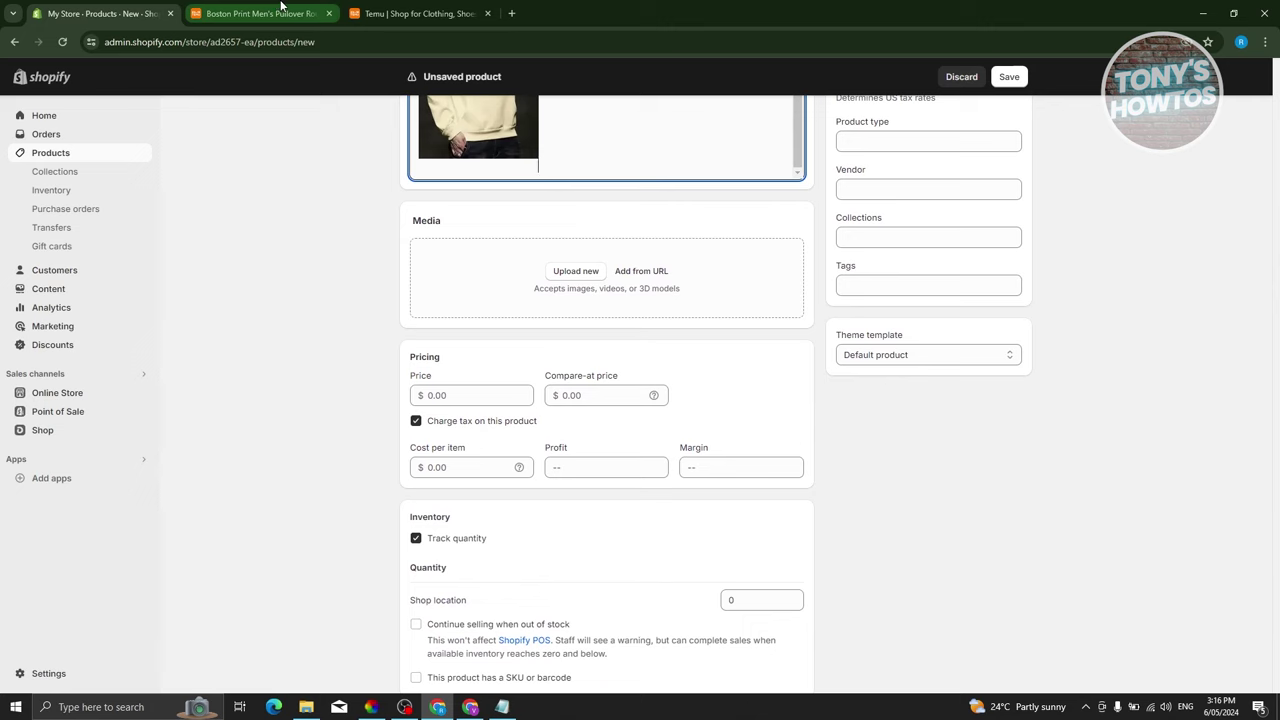
- Switch to the Temu hoodie page and open the main grey hoodie photo in its own browser tab
click(303, 6)
scroll(320, 460, up, 10)
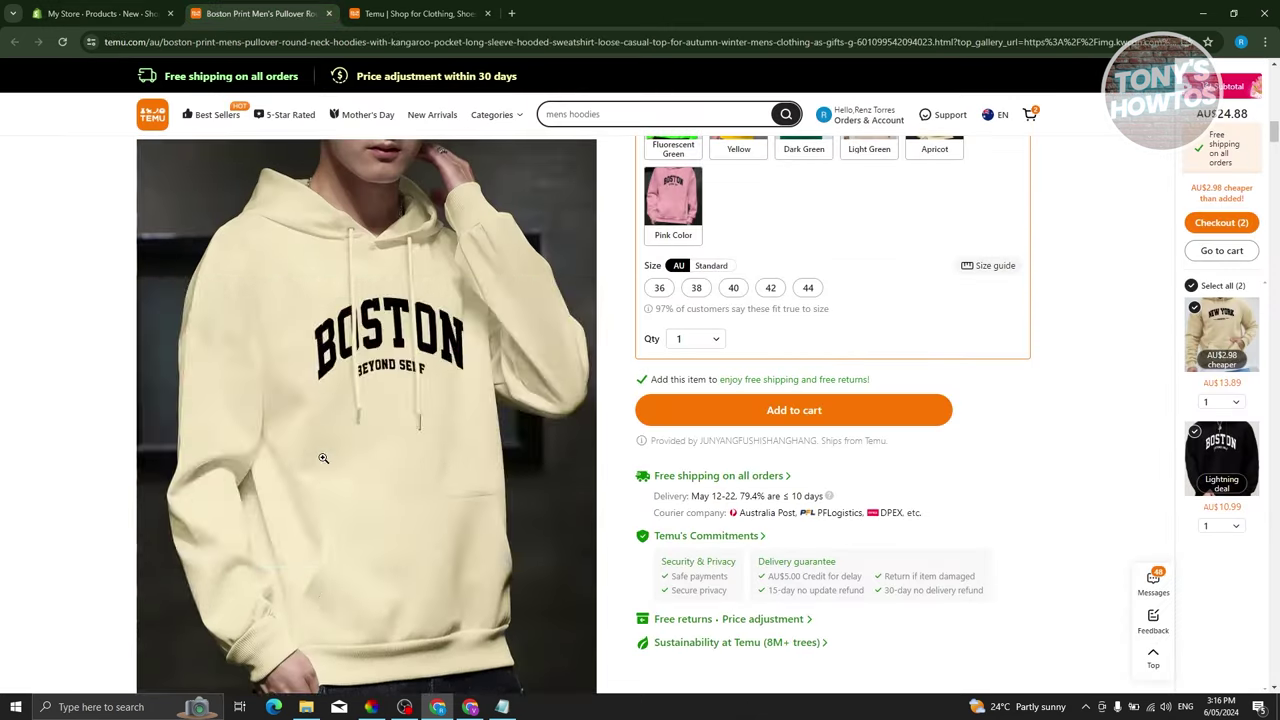
scroll(340, 430, up, 8)
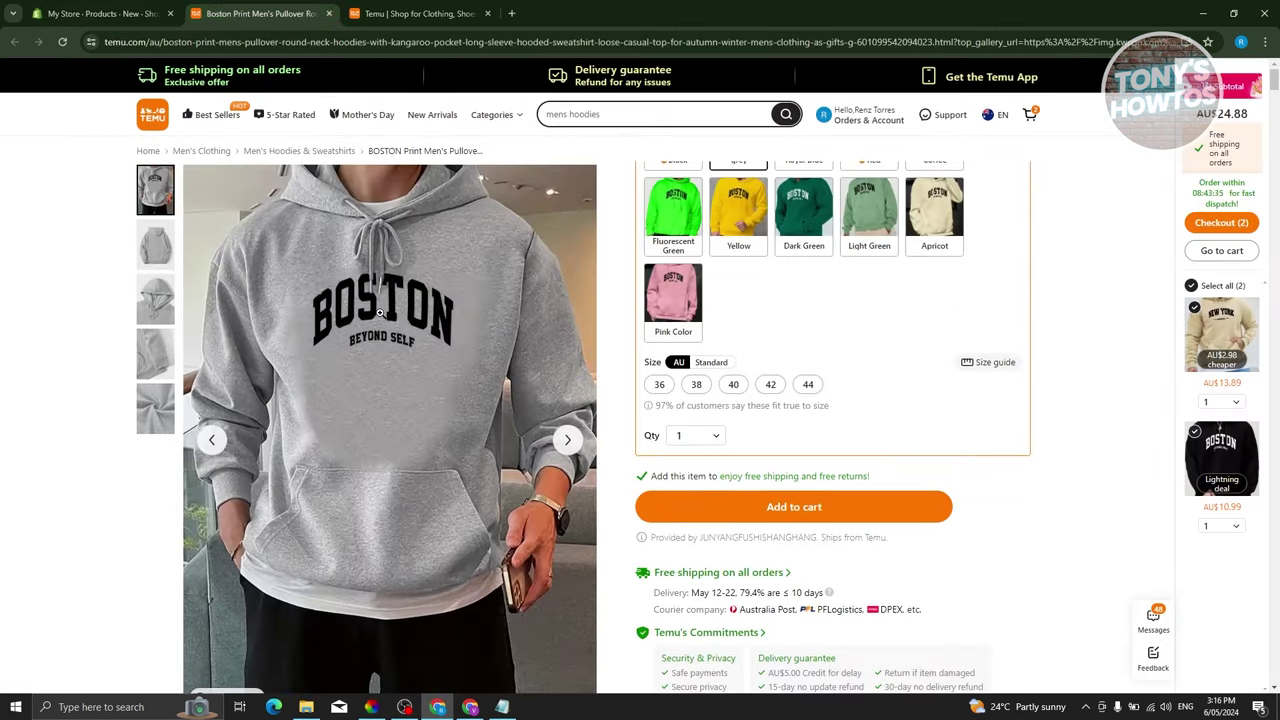
right_click(380, 313)
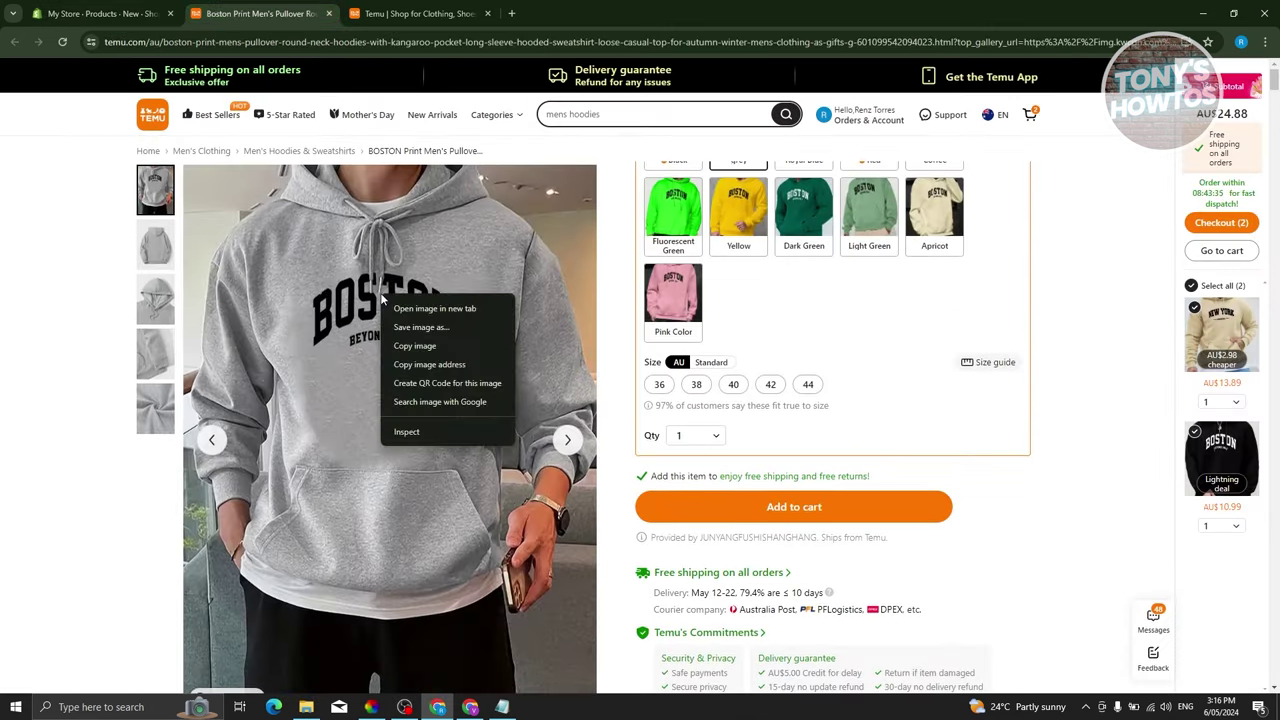
click(459, 308)
click(405, 13)
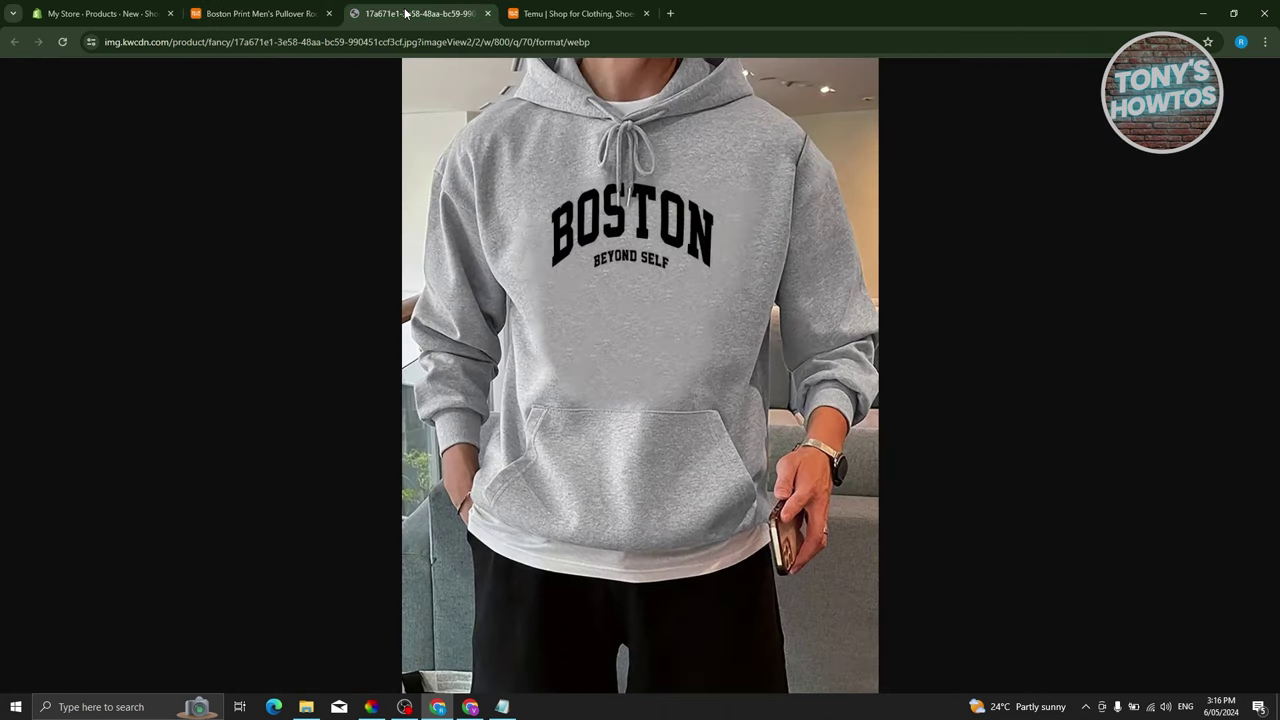
- Save the grey hoodie photo as a WEBP file in the Downloads folder
right_click(566, 270)
click(634, 302)
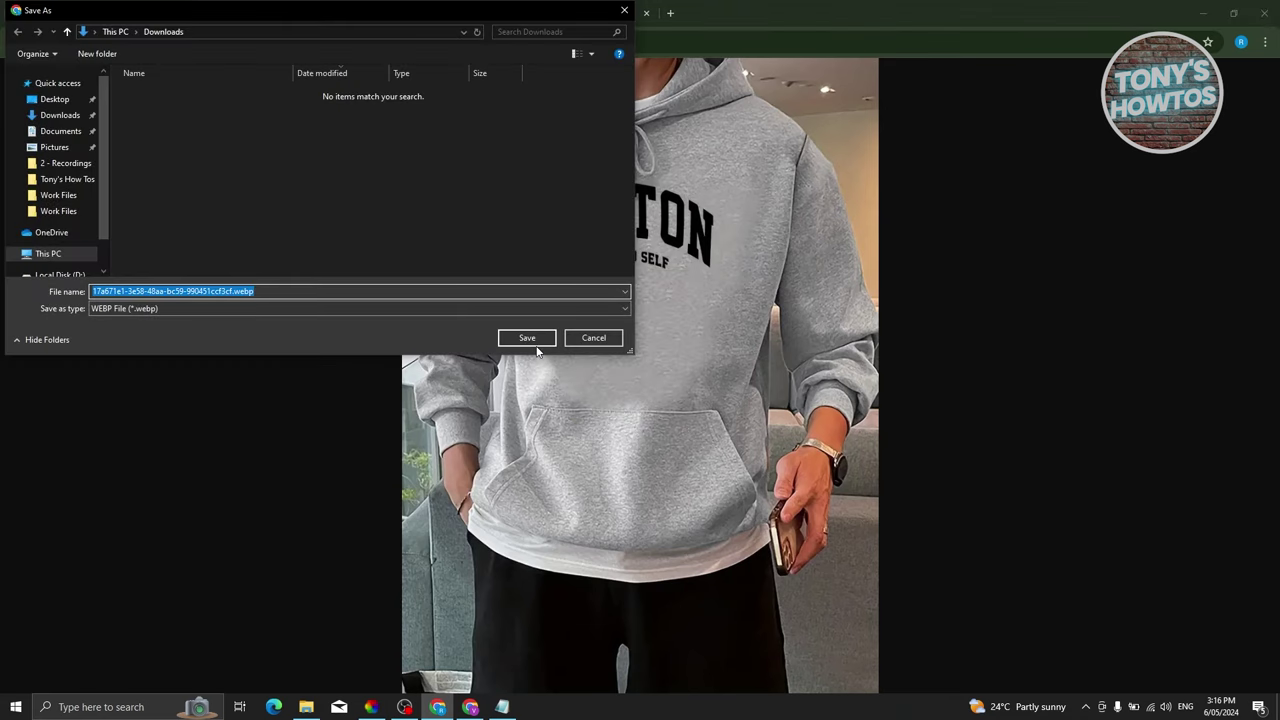
click(535, 341)
- Try to upload the saved WEBP photo from Downloads to the Shopify product's media, and check the browser's recent downloads
click(71, 8)
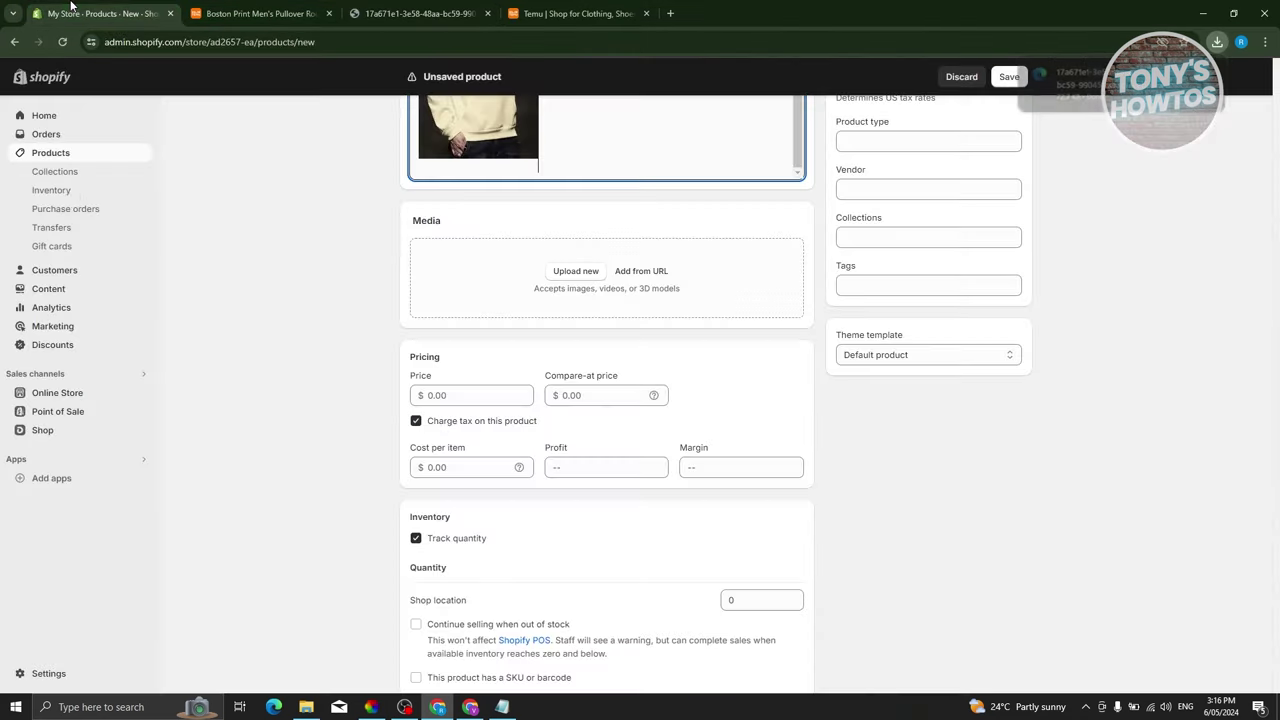
click(586, 273)
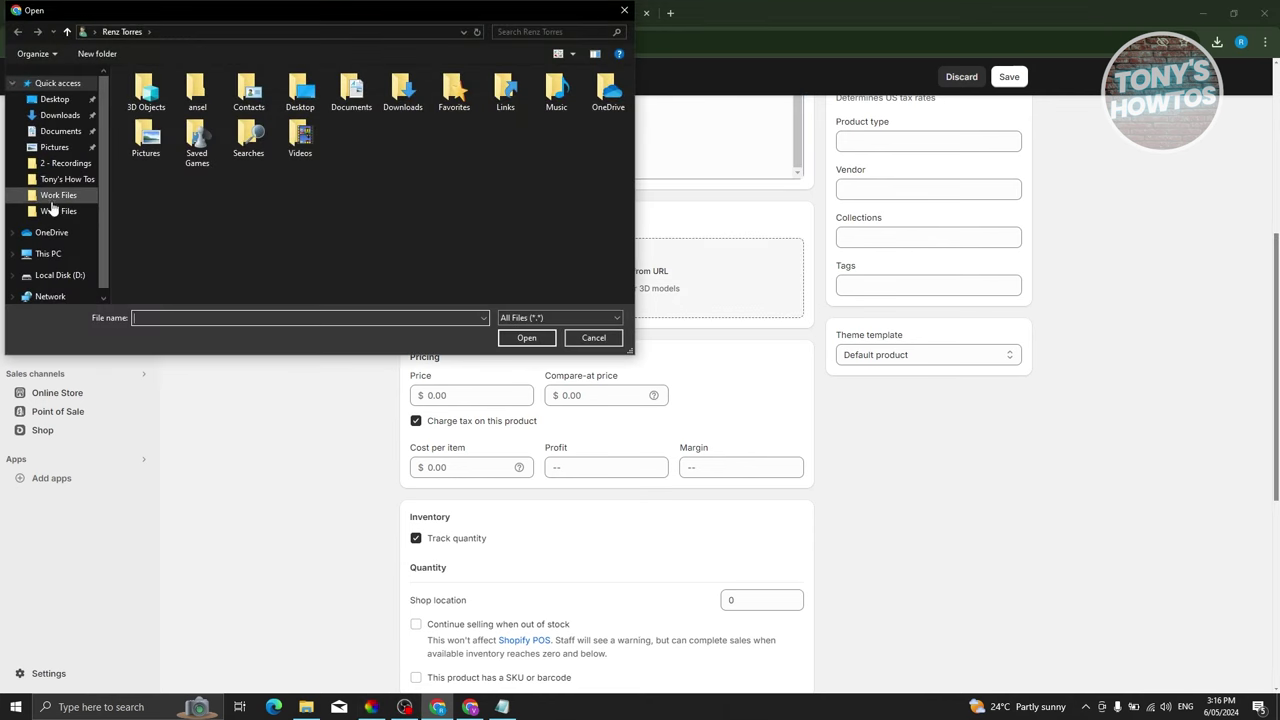
click(60, 115)
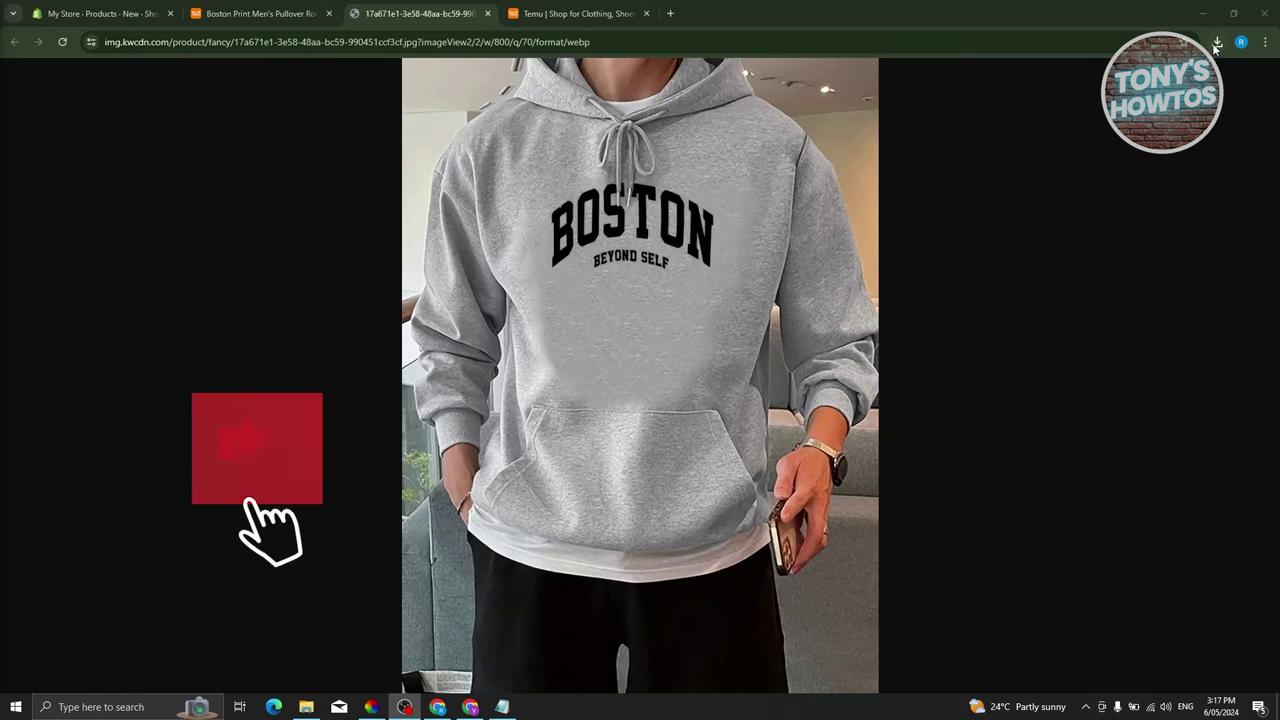
click(1217, 43)
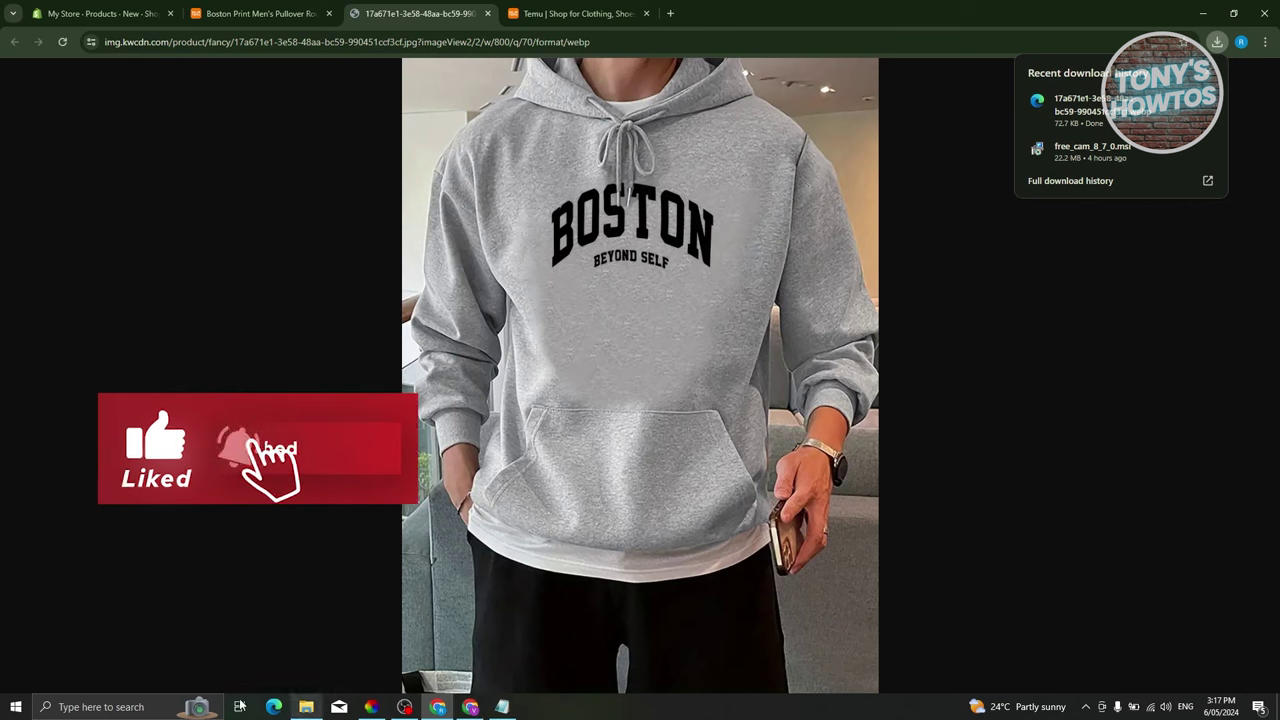
- Switch to Snipping Tool and capture the full grey hoodie photo shown in the browser
click(141, 707)
text(sn)
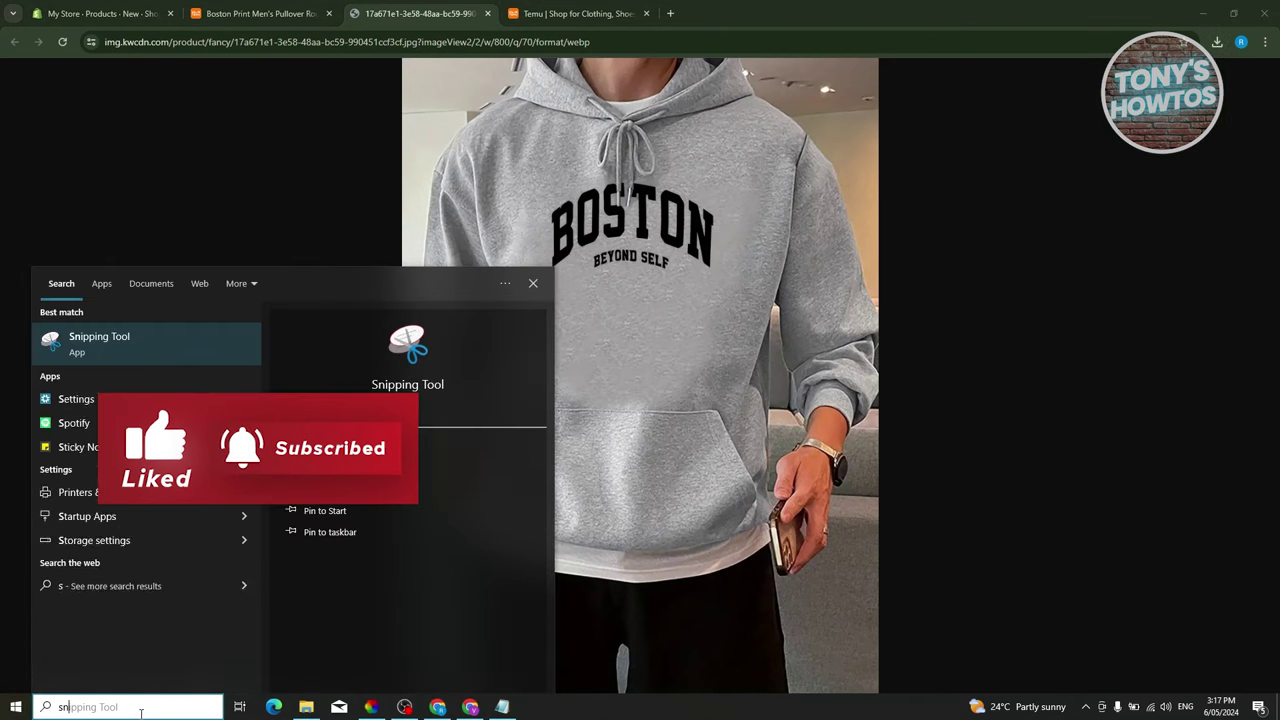
text(ip)
click(131, 326)
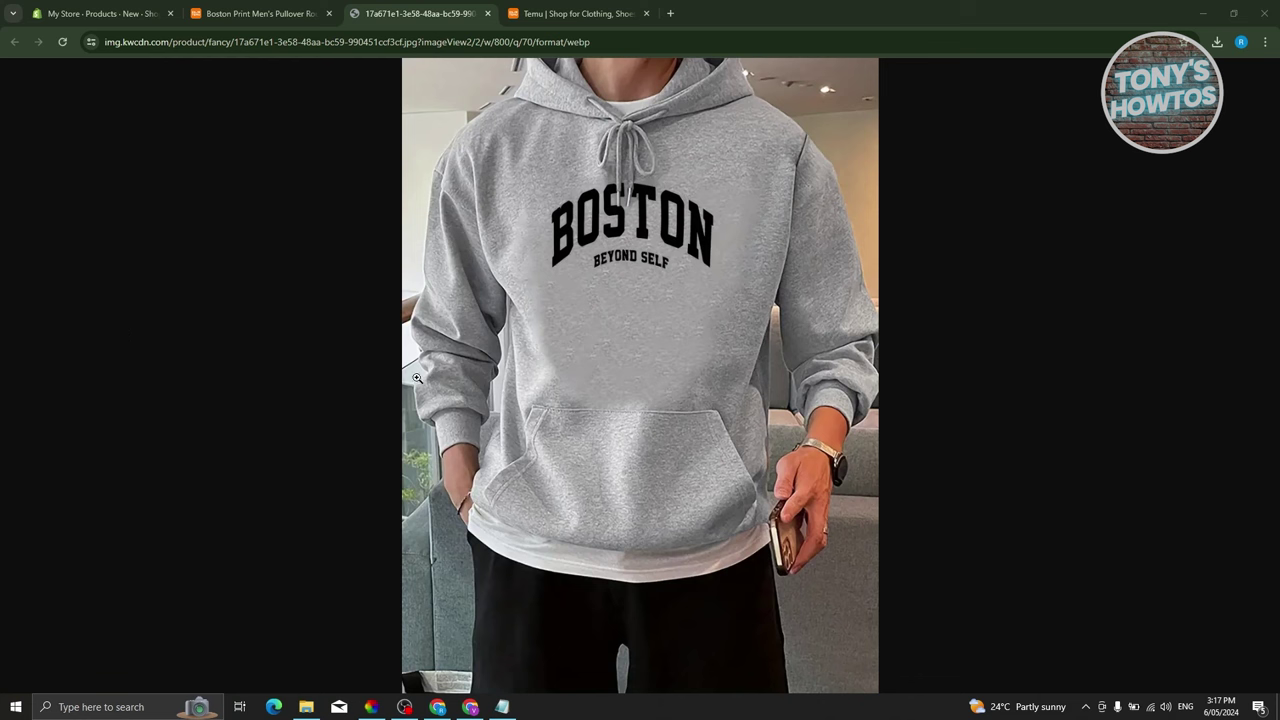
click(566, 160)
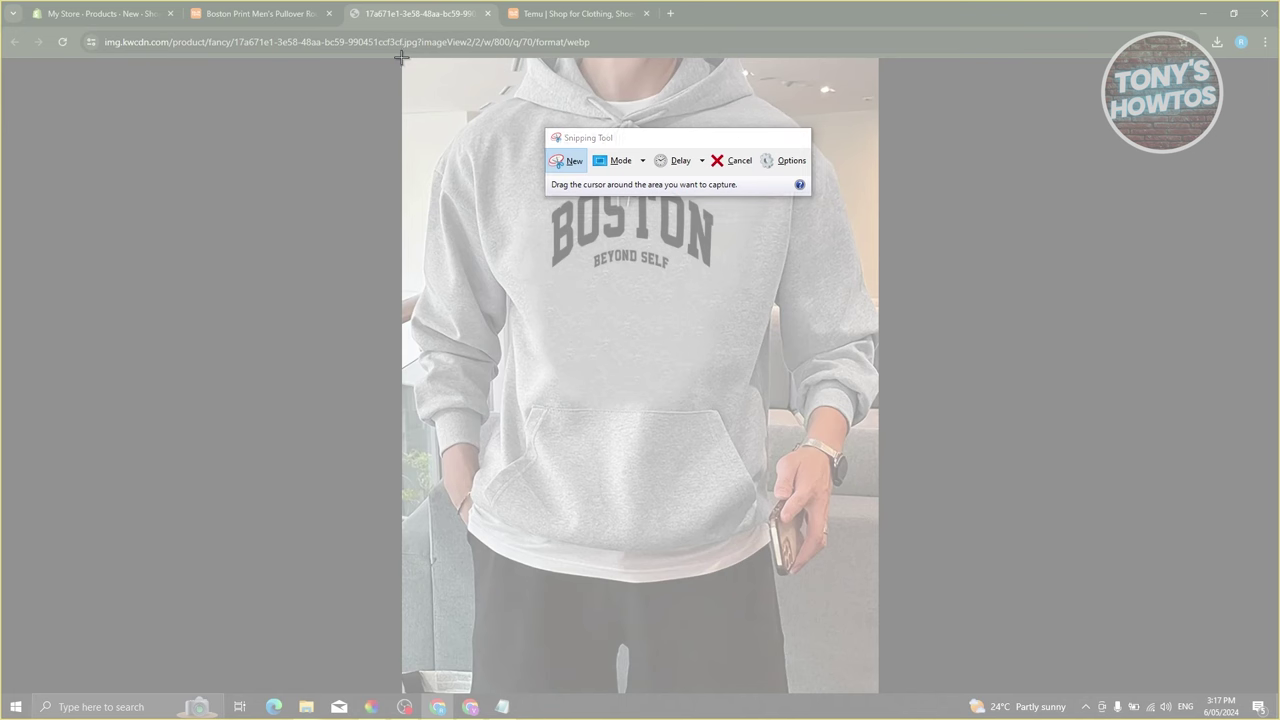
drag(404, 57, 879, 690)
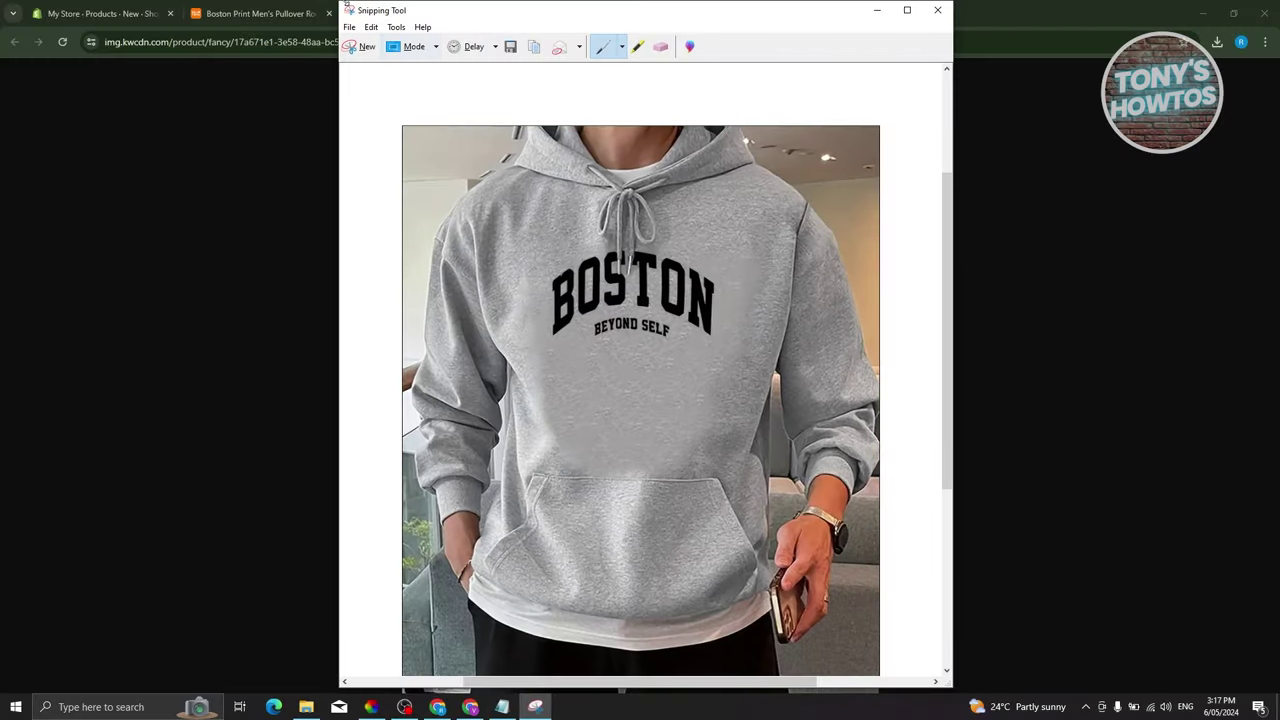
- Save the snip as a PNG file in the Downloads folder under a new file name
click(349, 27)
mouse_move(371, 27)
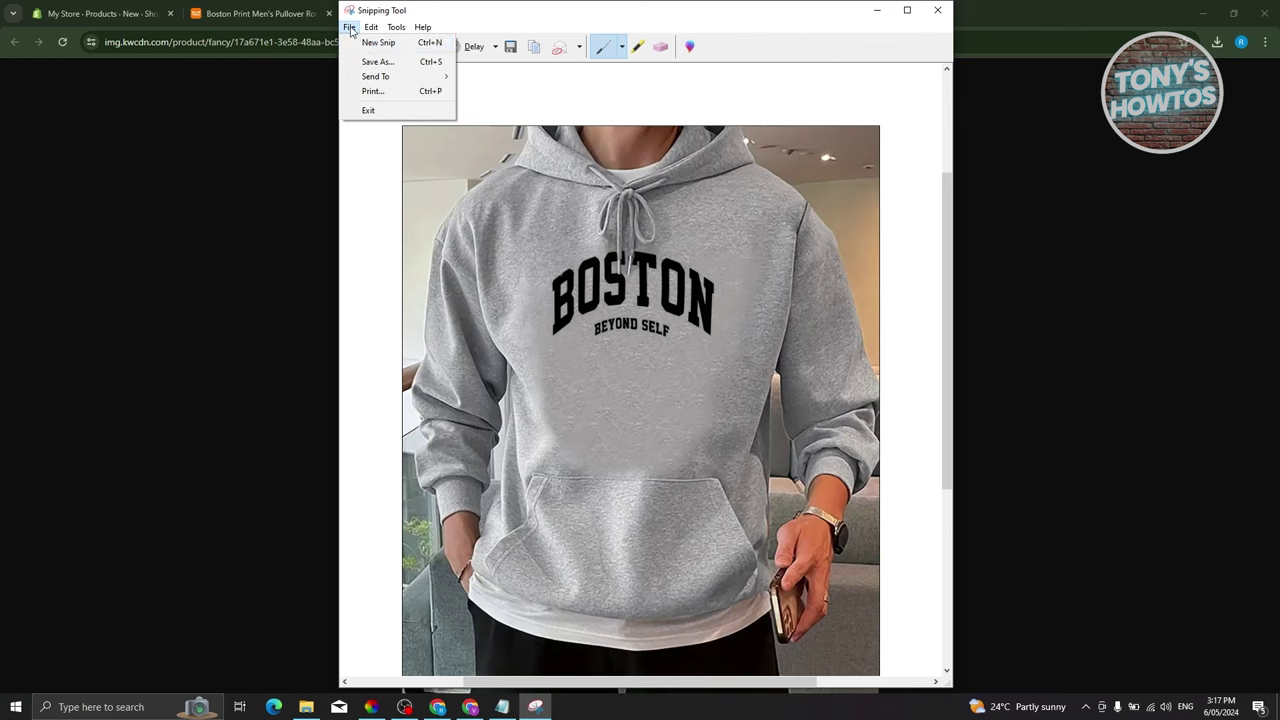
click(380, 59)
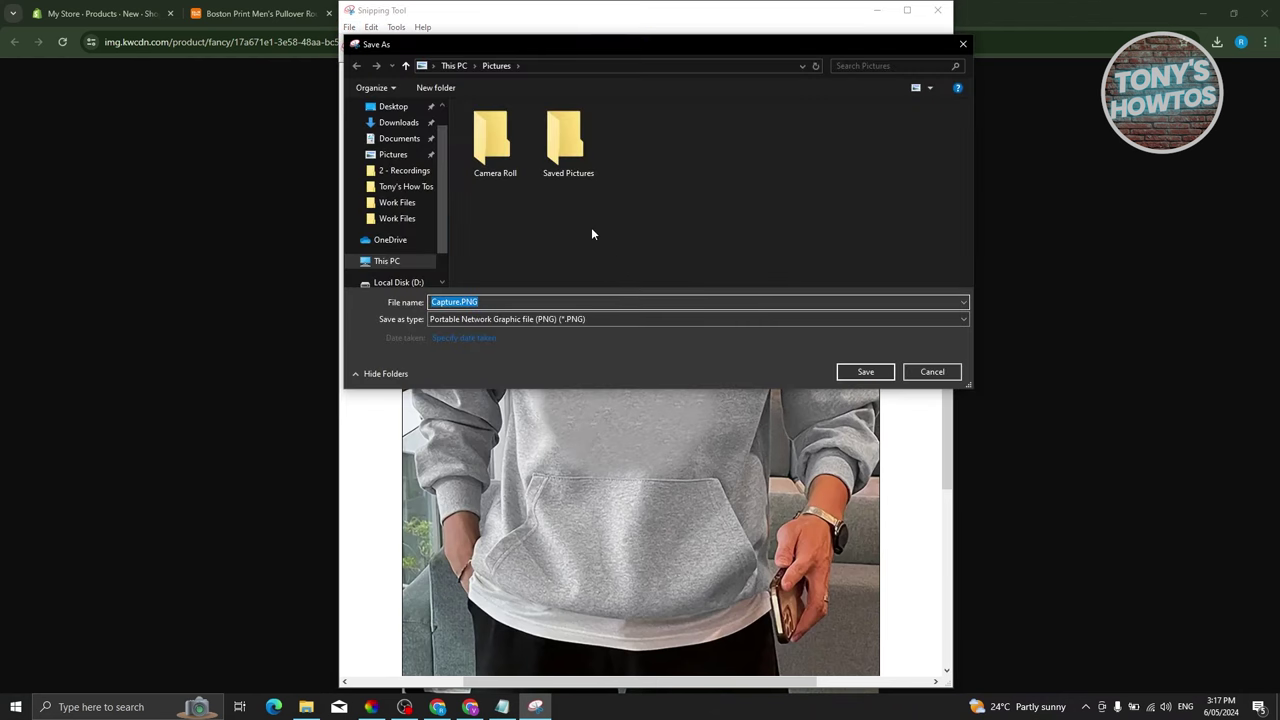
click(398, 123)
click(514, 301)
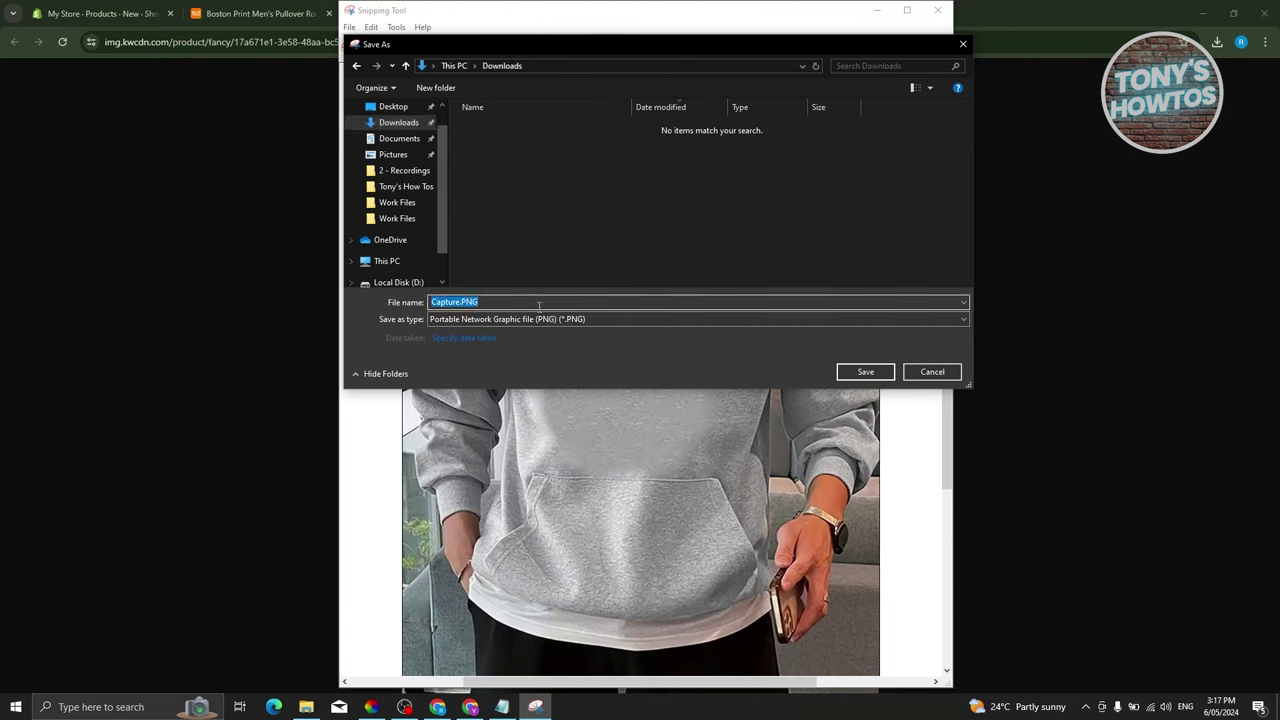
text(ho)
click(866, 372)
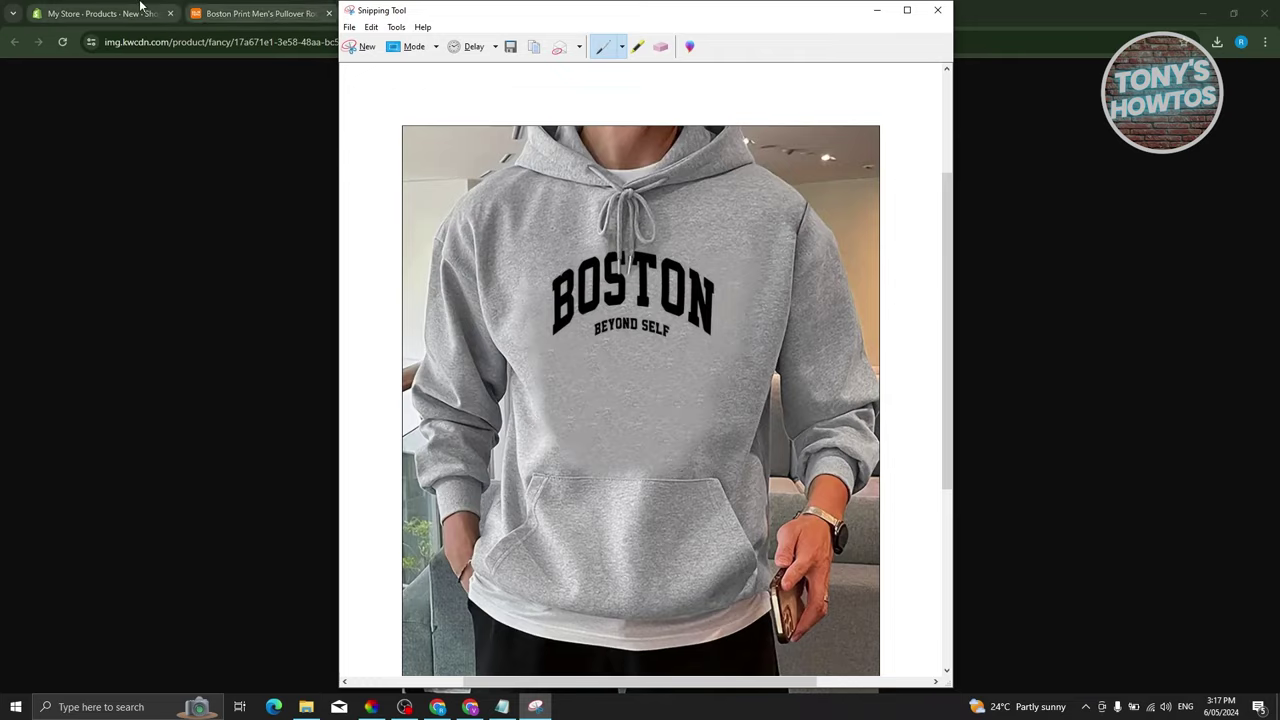
- Switch to the Shopify product and upload the saved hoodie snip from Downloads to its media
click(100, 13)
click(578, 270)
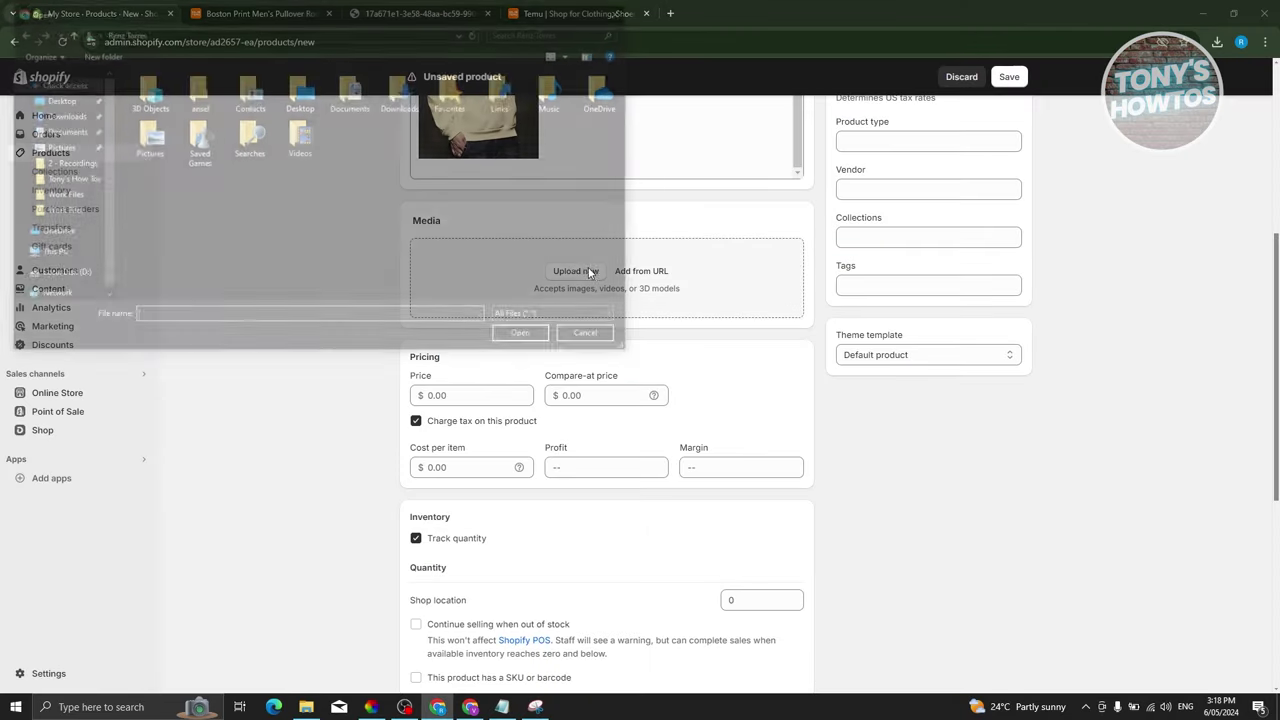
click(60, 115)
click(165, 111)
click(525, 337)
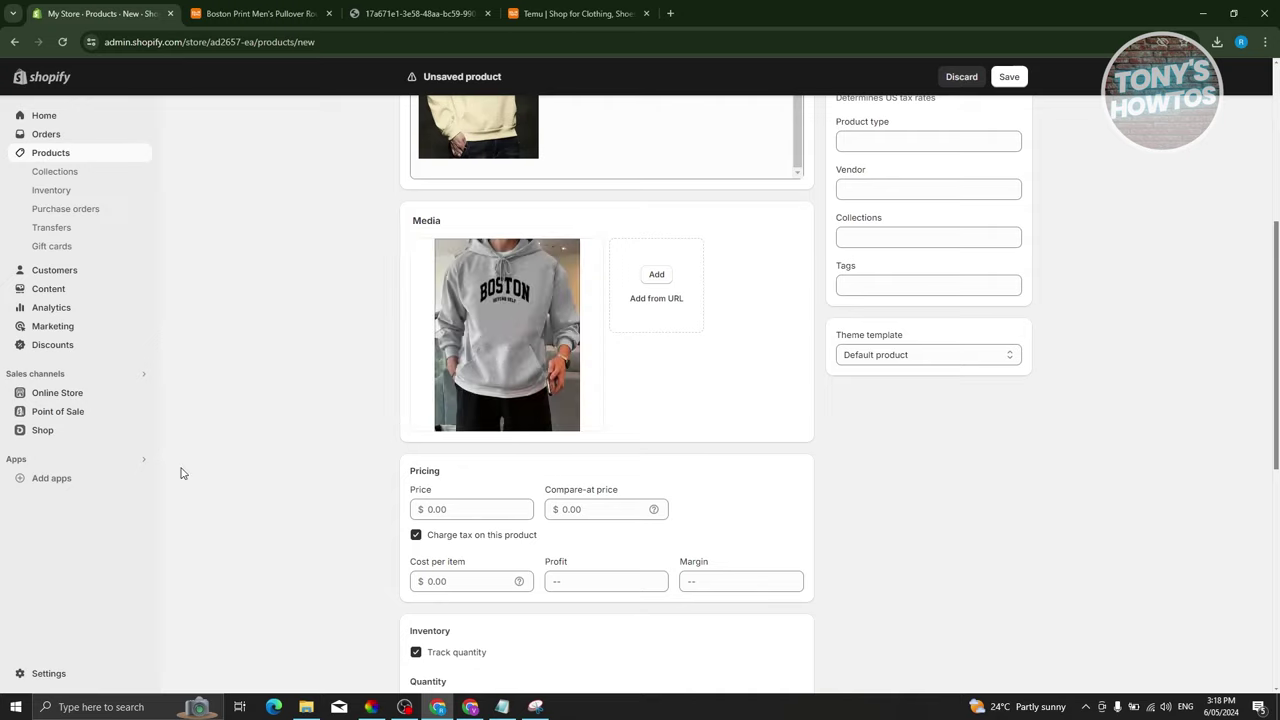
- Check the product's Pricing section, and review the hoodie's price, colours and sizes on its Temu page
scroll(183, 463, down, 3)
scroll(267, 437, up, 1)
scroll(280, 432, up, 1)
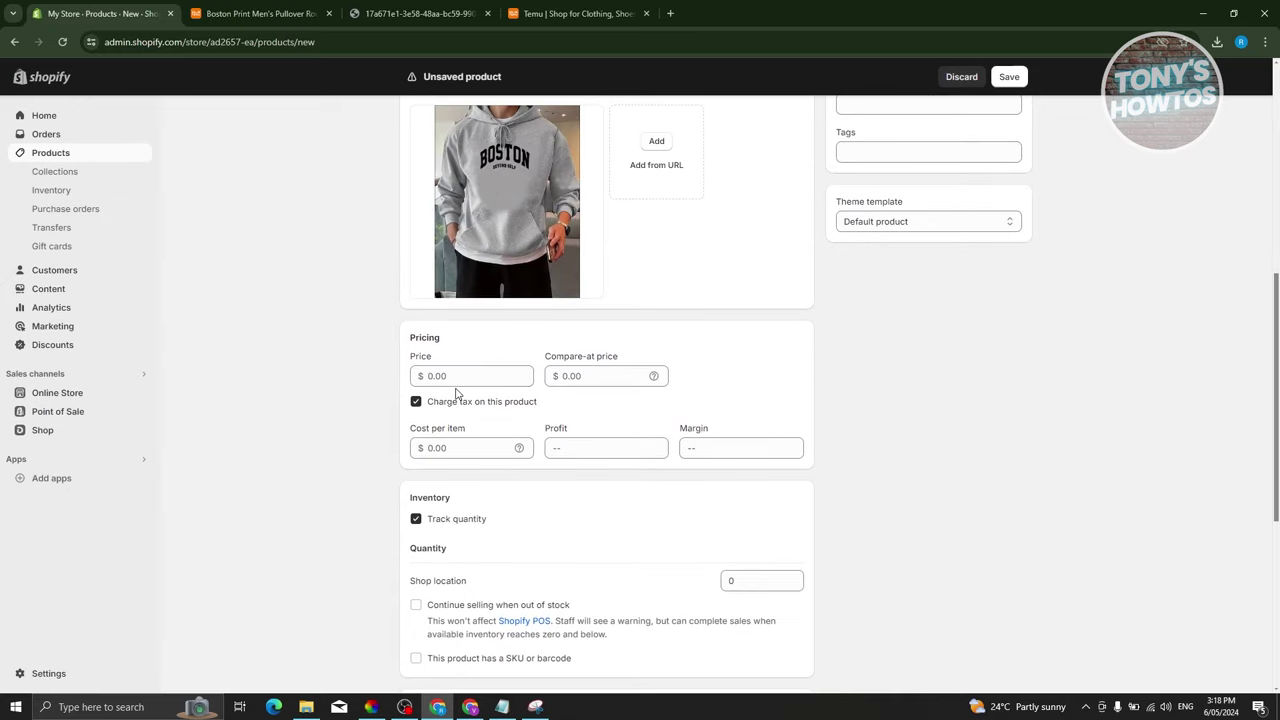
click(563, 8)
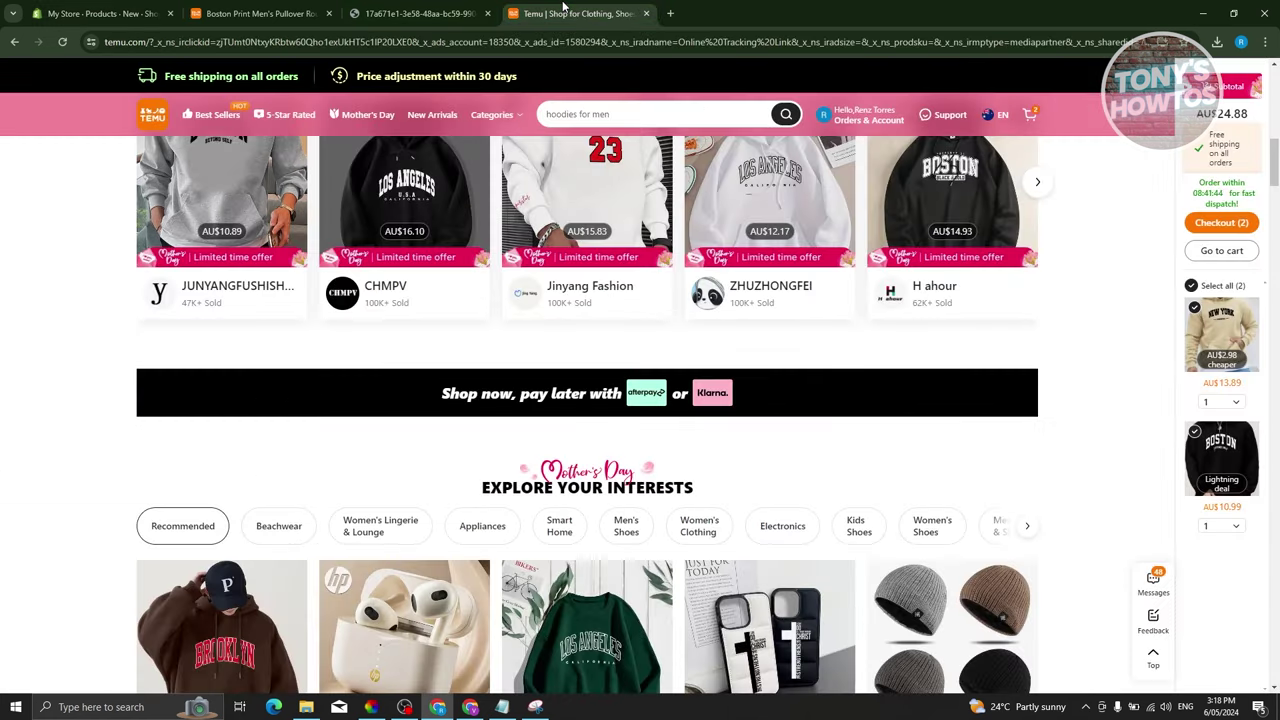
click(260, 13)
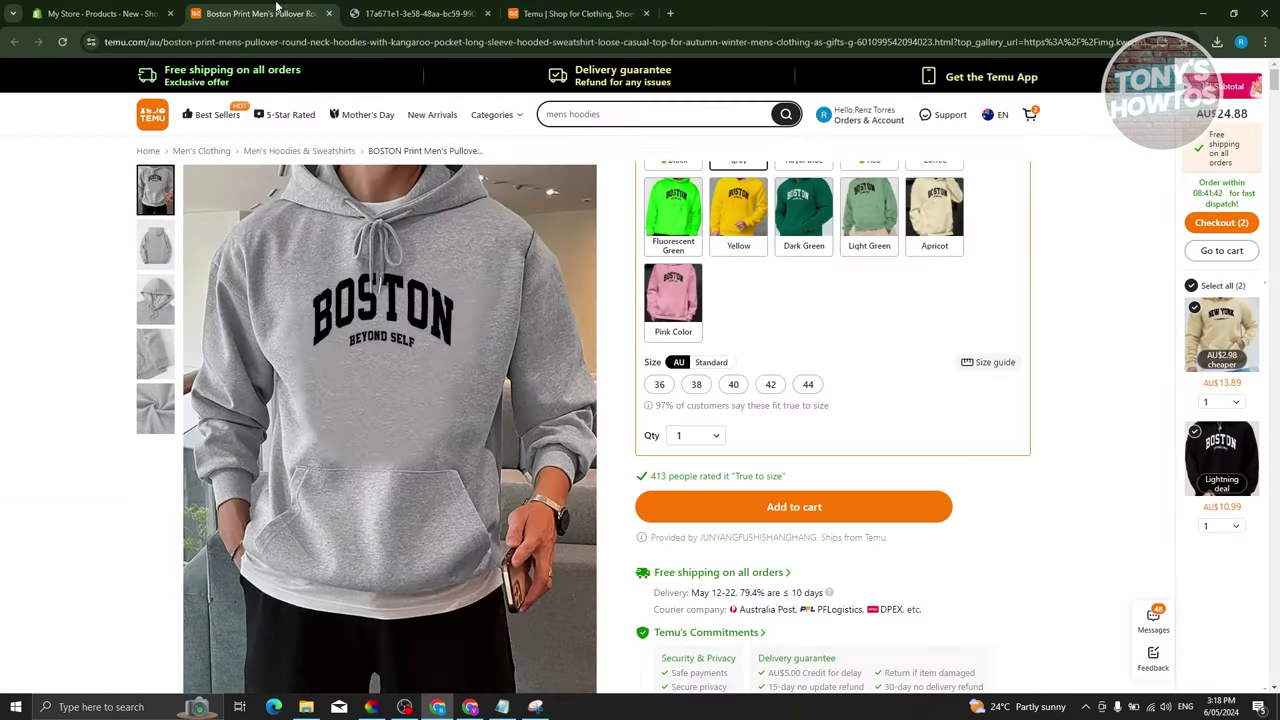
scroll(795, 483, up, 3)
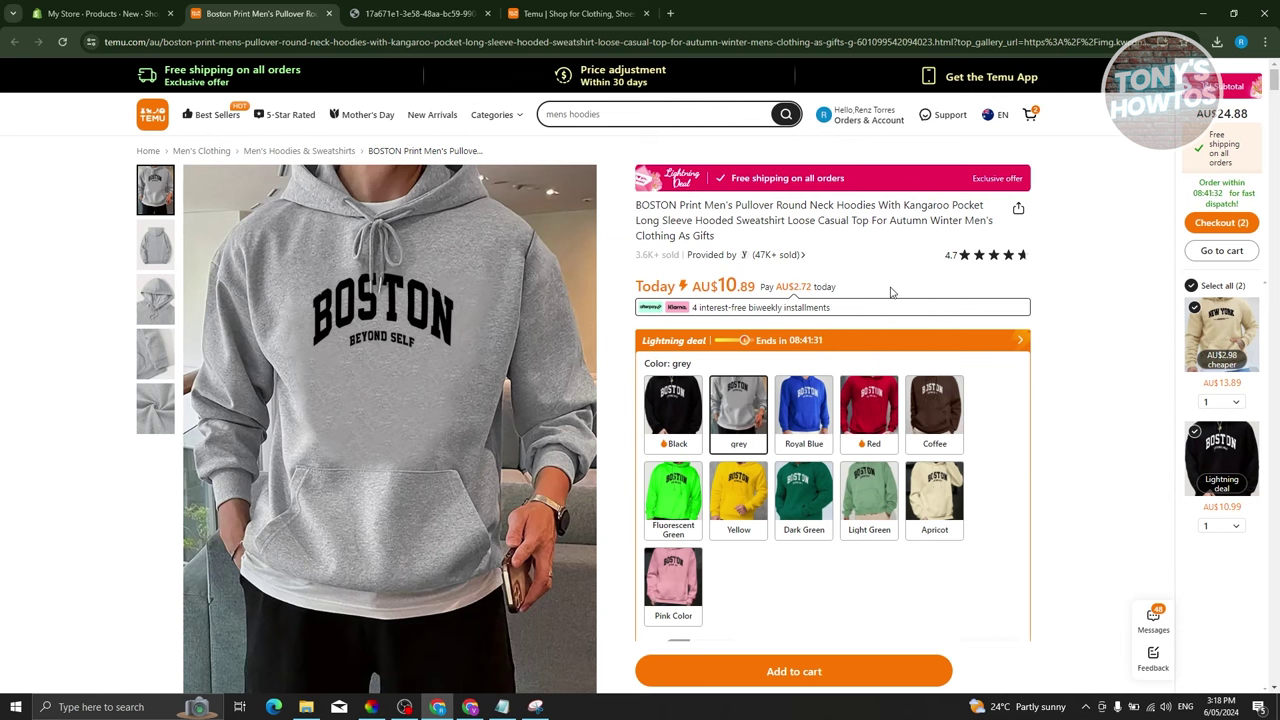
scroll(888, 296, down, 3)
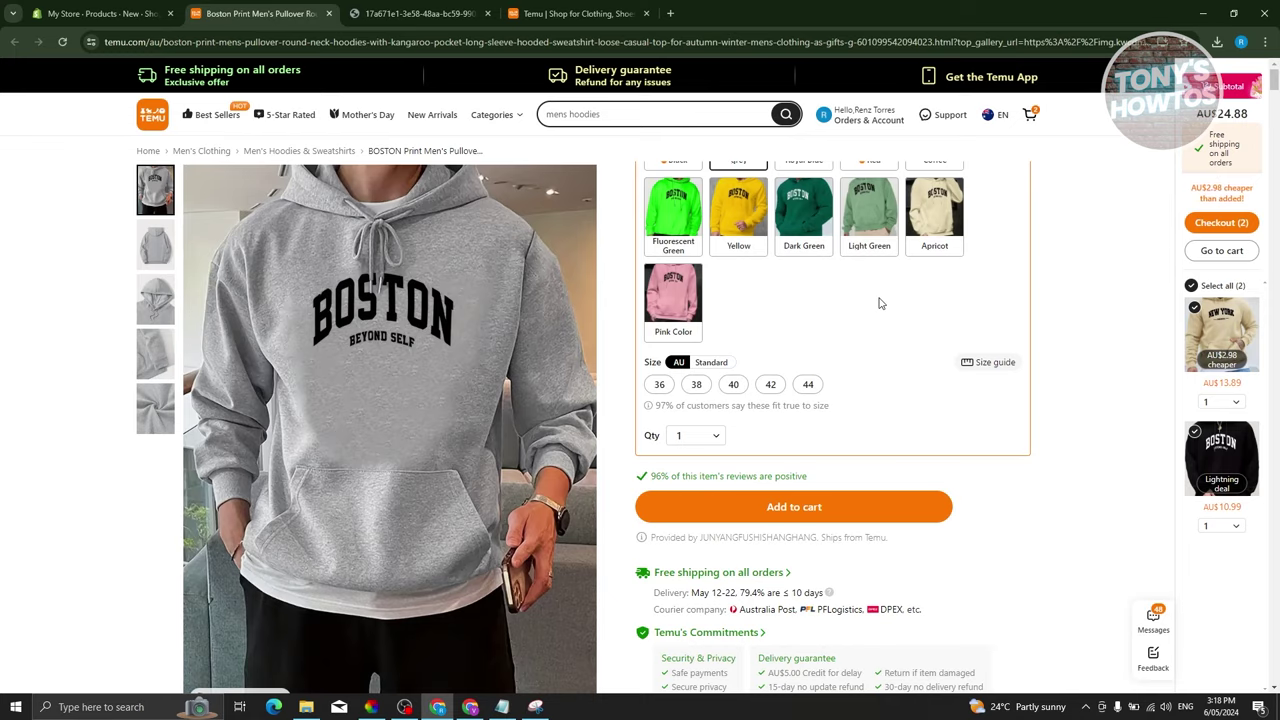
scroll(880, 303, down, 2)
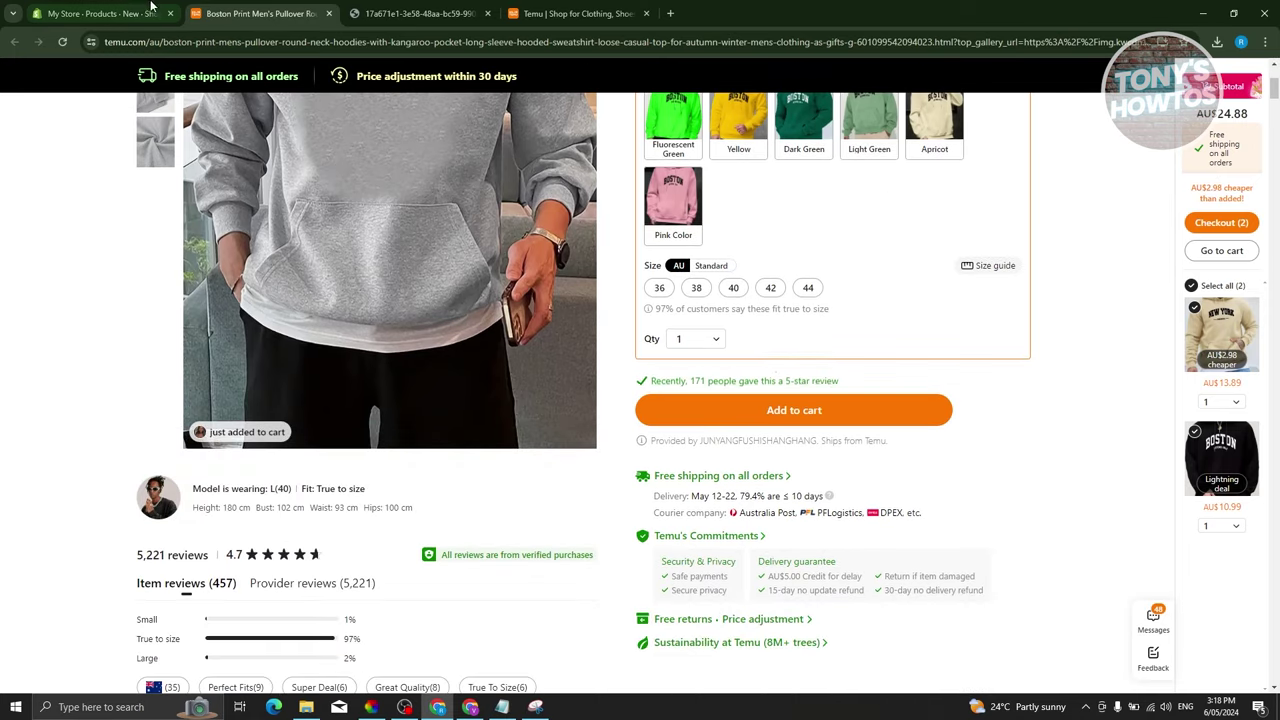
- Switch to Shopify and set the product's price to $12.00 and its compare-at price to $15.00
click(135, 12)
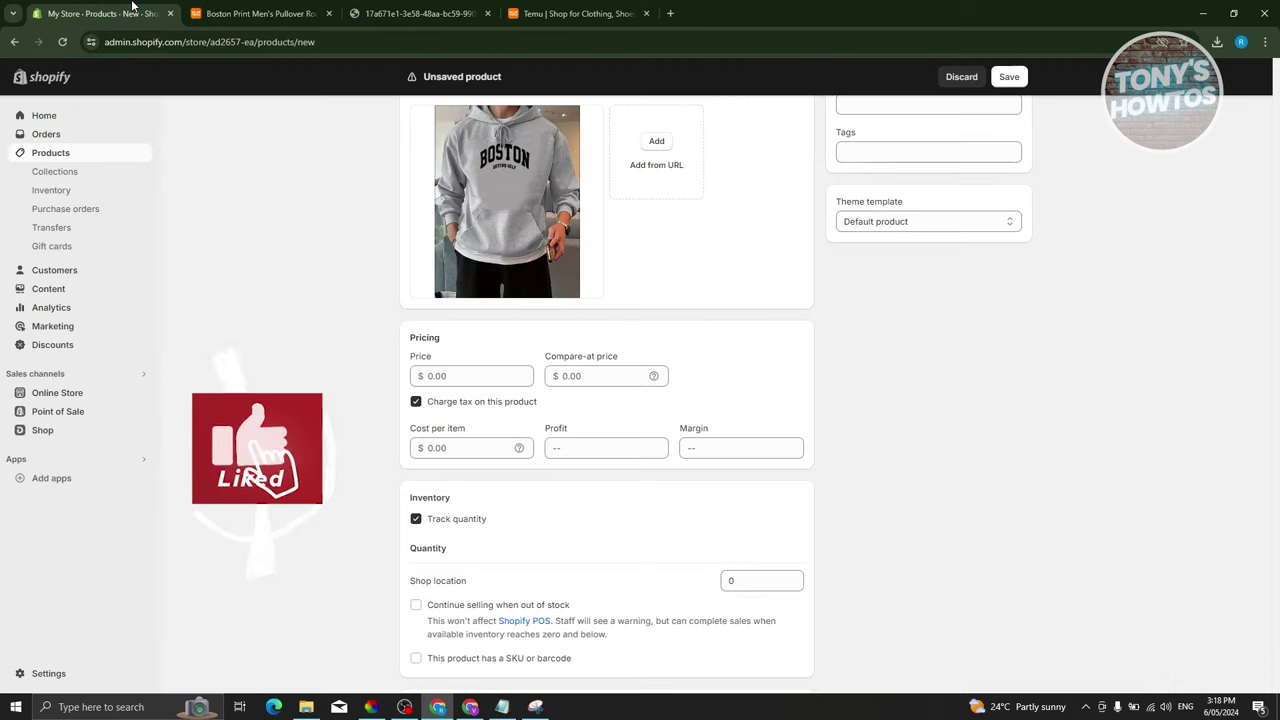
click(500, 377)
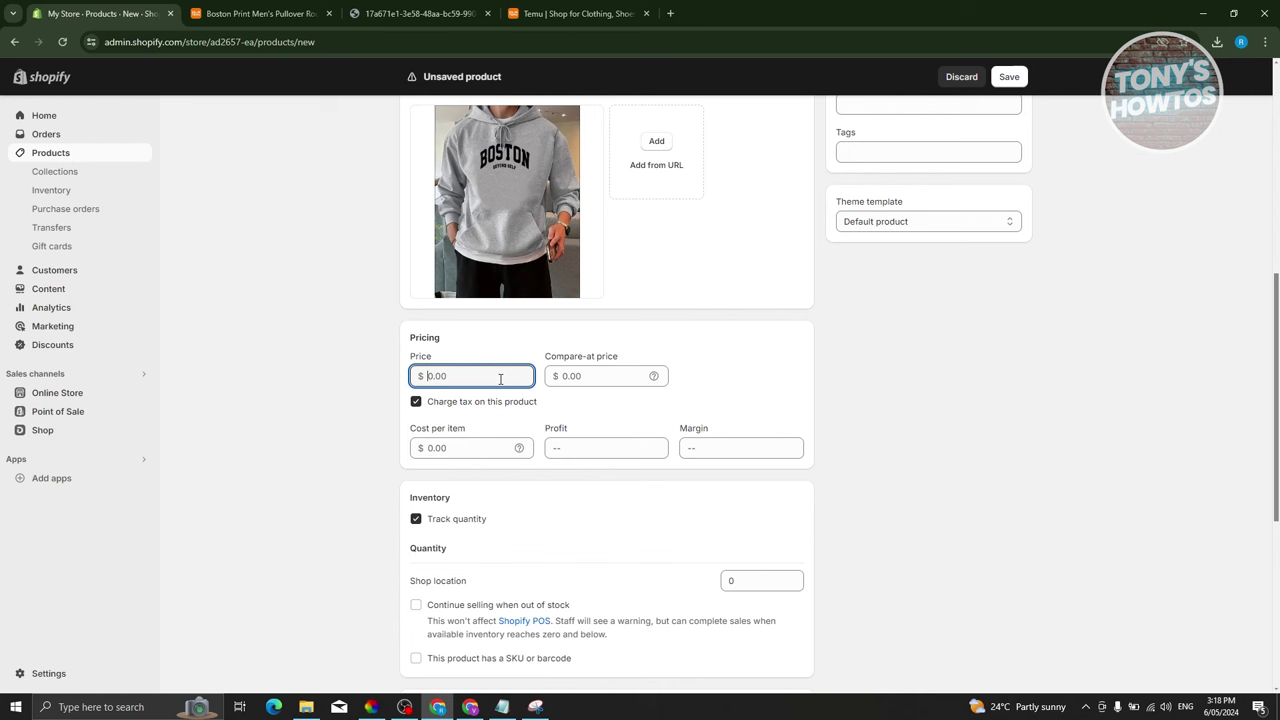
click(803, 357)
click(607, 379)
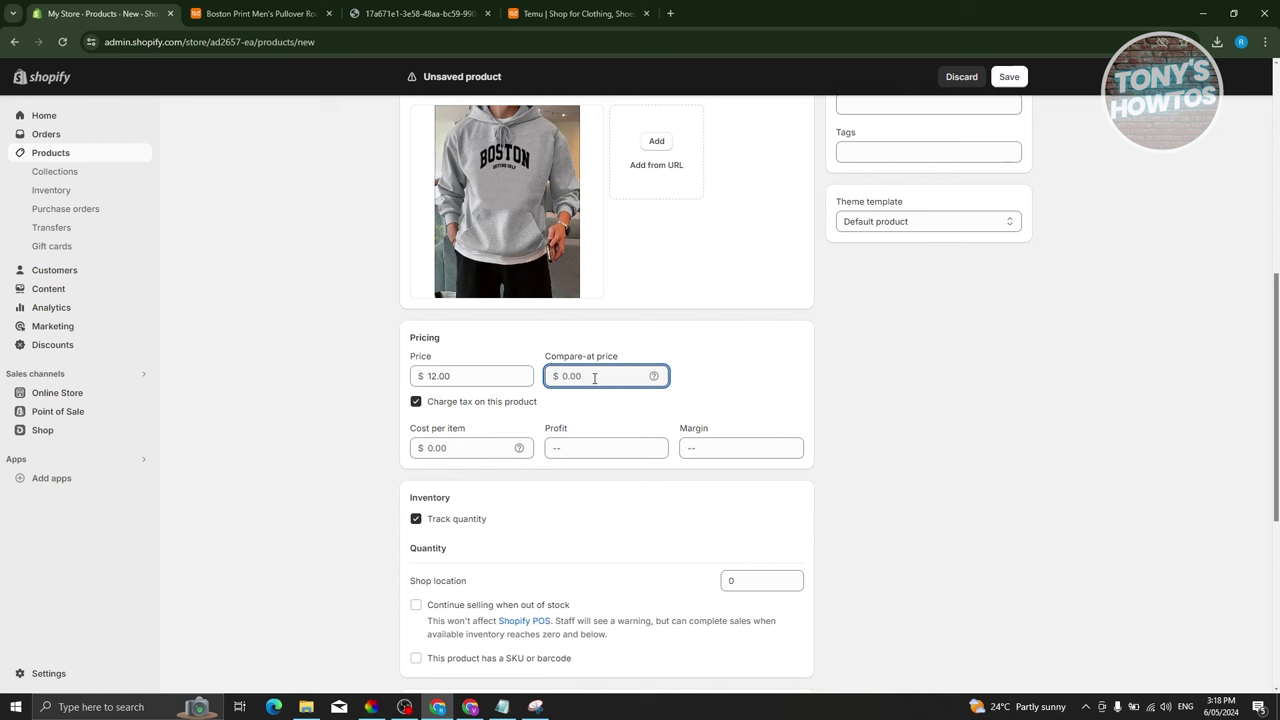
click(745, 377)
drag(486, 375, 351, 383)
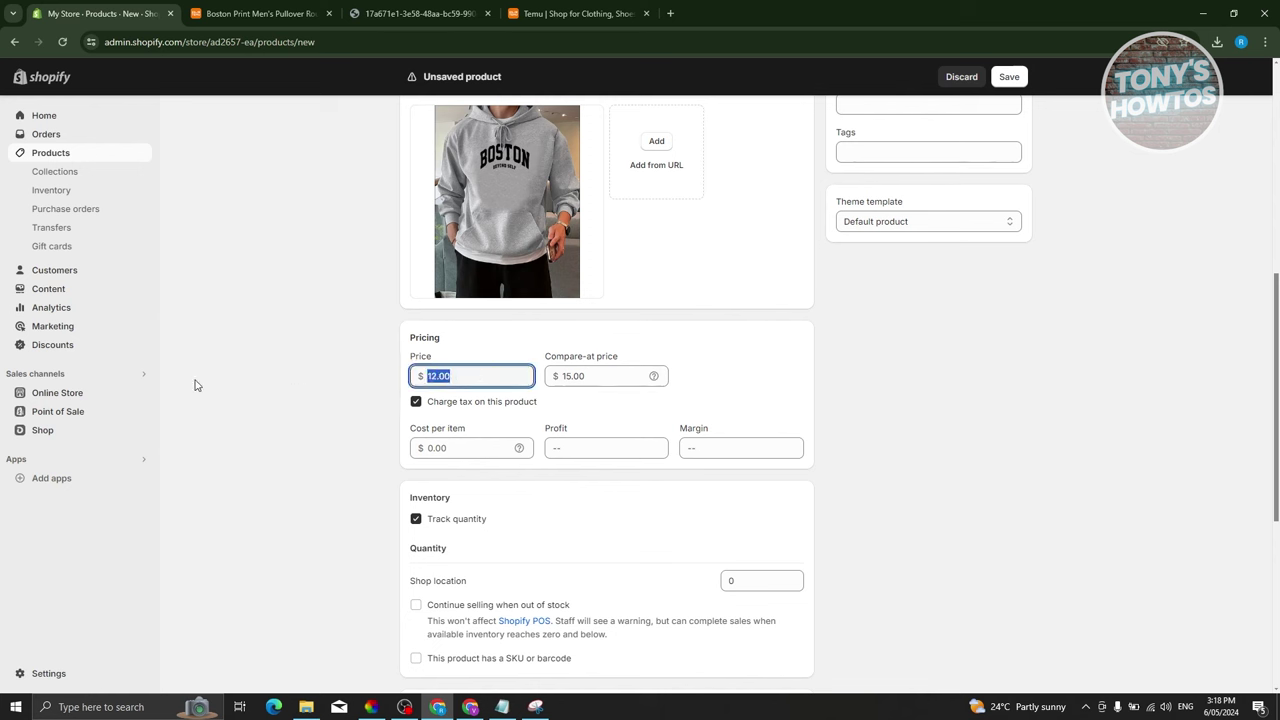
click(335, 441)
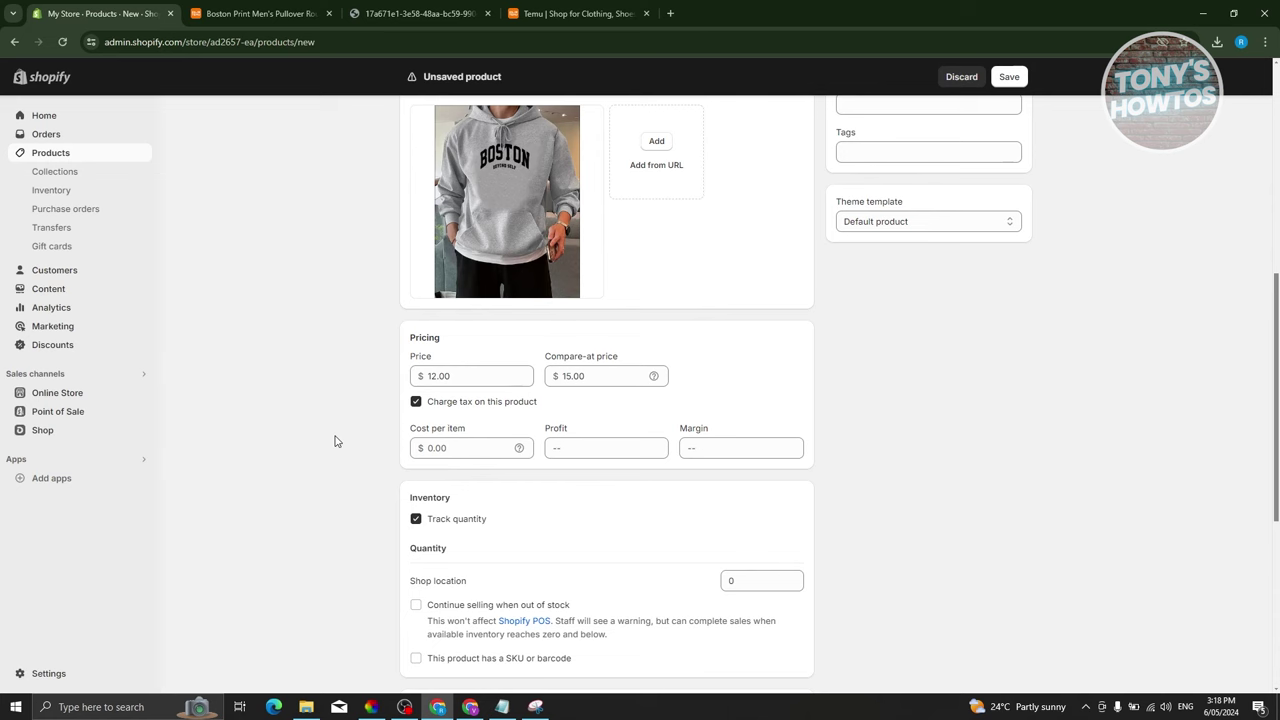
scroll(458, 393, down, 1)
click(471, 387)
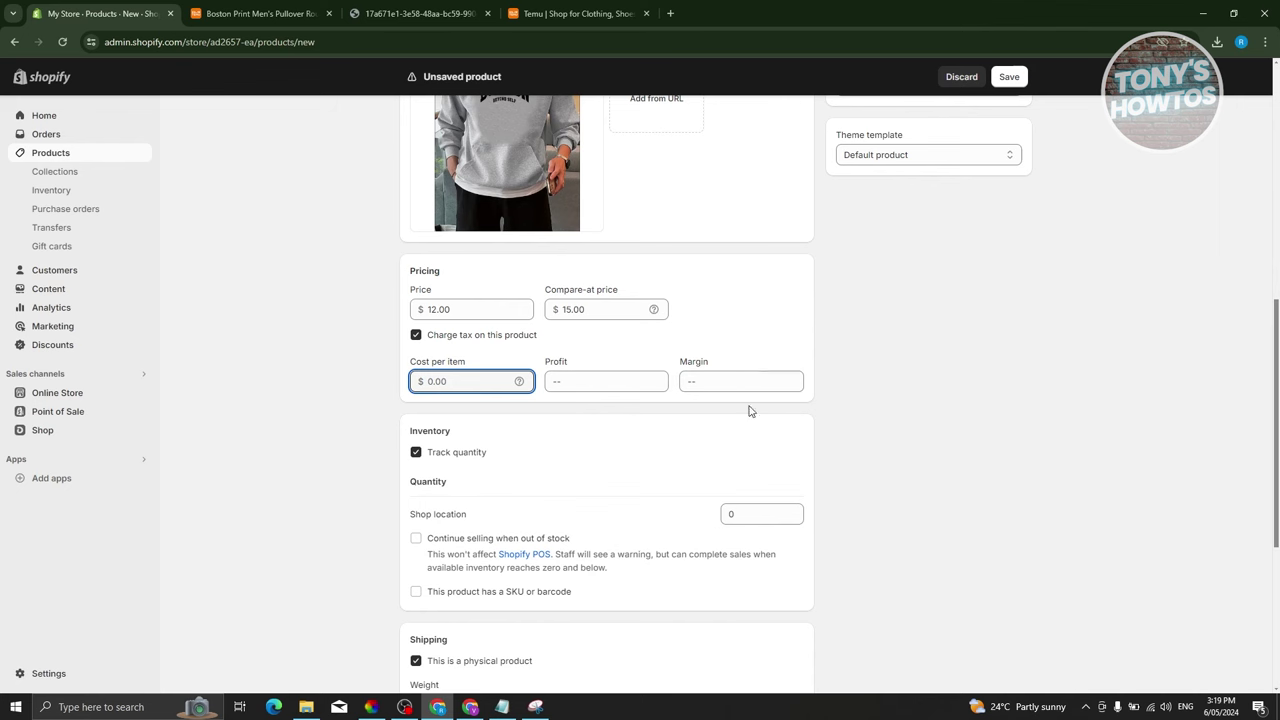
- Keep quantity tracking enabled and set the inventory quantity at the shop location to 10
scroll(735, 435, down, 4)
scroll(528, 381, up, 1)
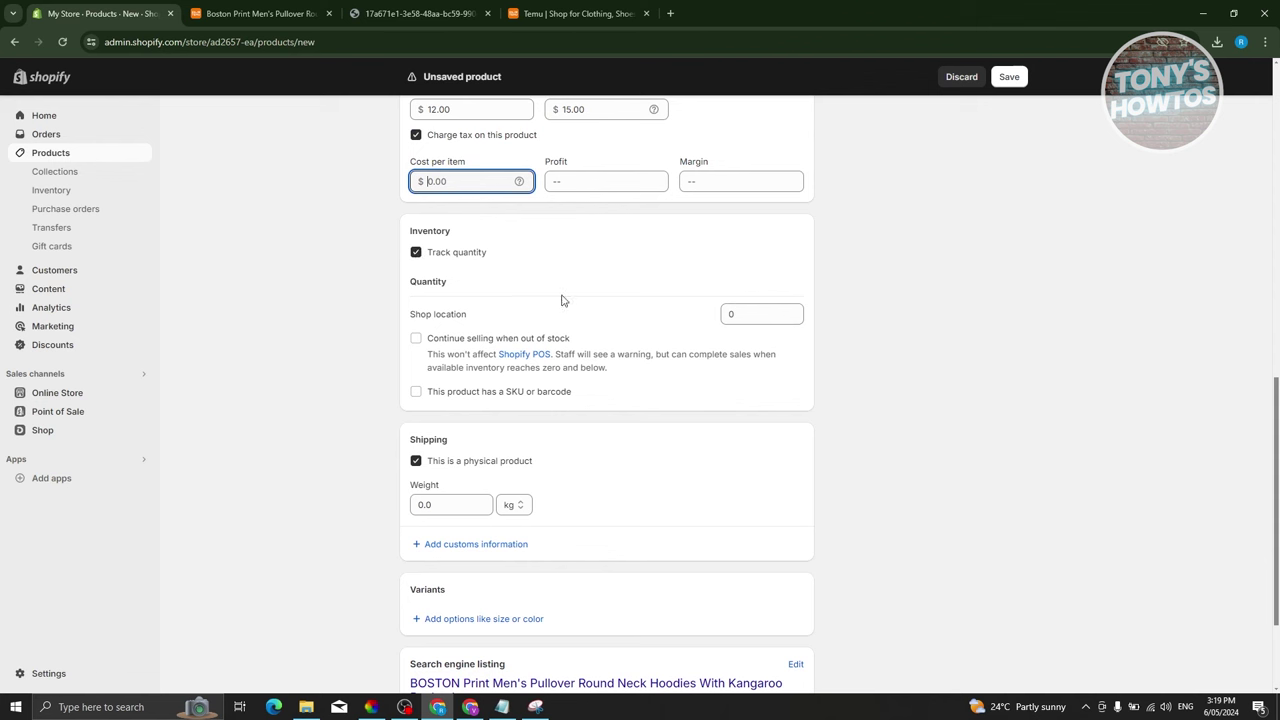
click(417, 252)
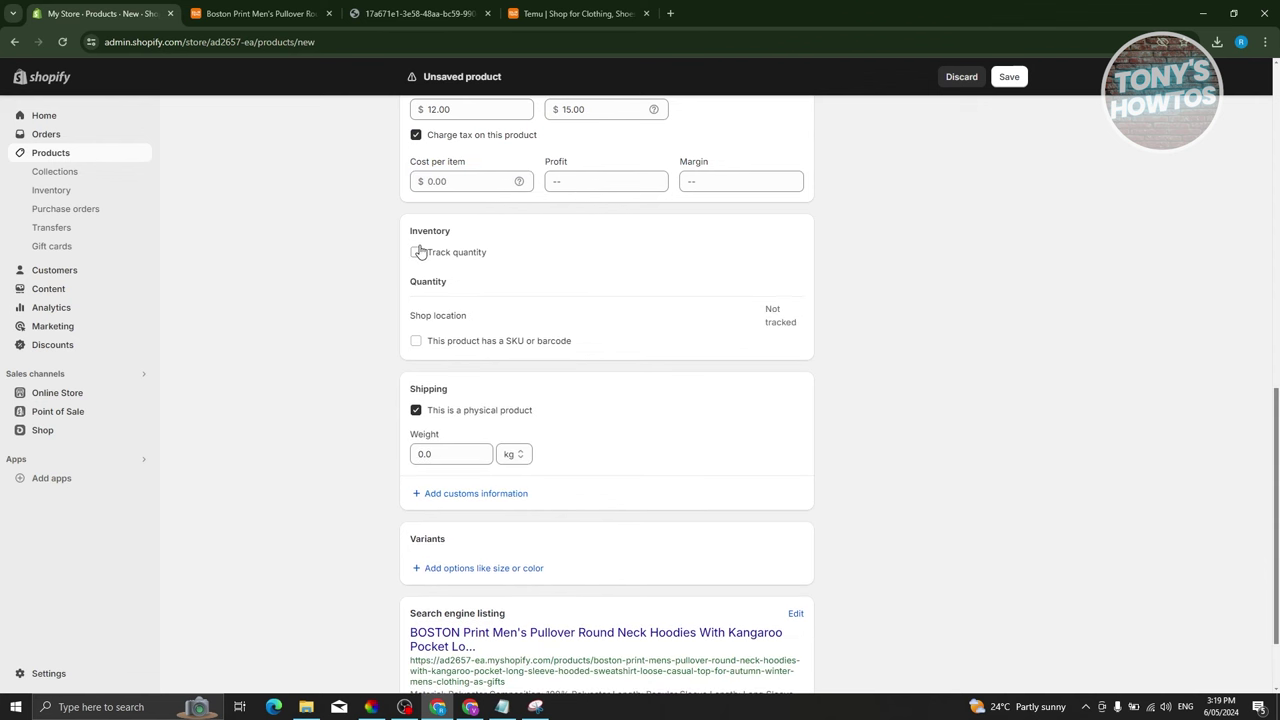
click(417, 252)
double_click(772, 314)
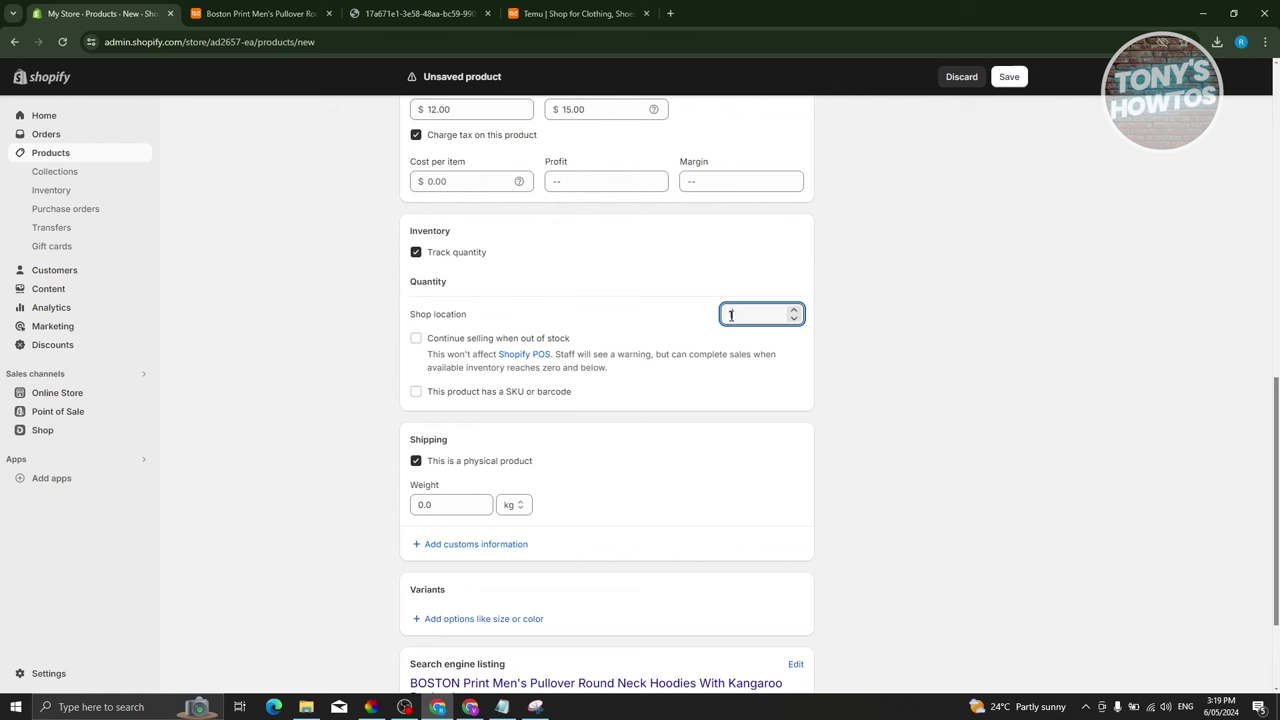
text(10)
click(319, 448)
scroll(418, 508, down, 1)
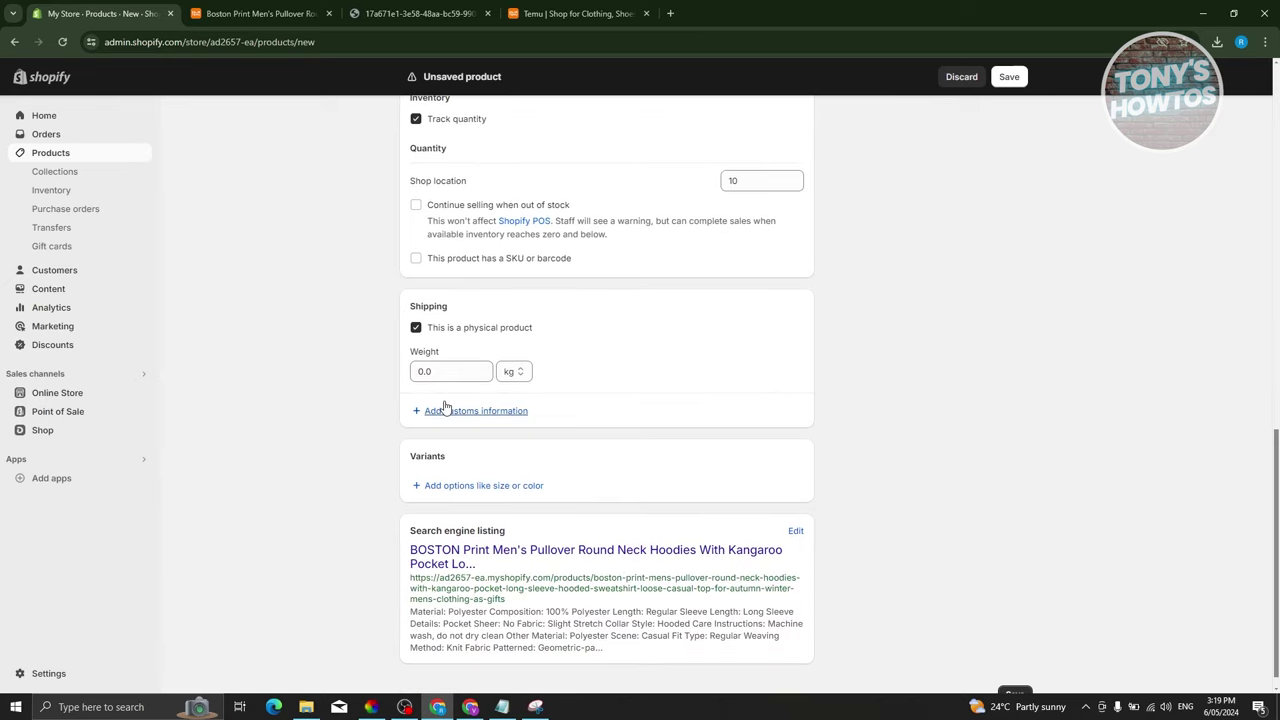
- Switch to the hoodie's Temu page and look through its details and photos for information needed in the shipping section
click(560, 13)
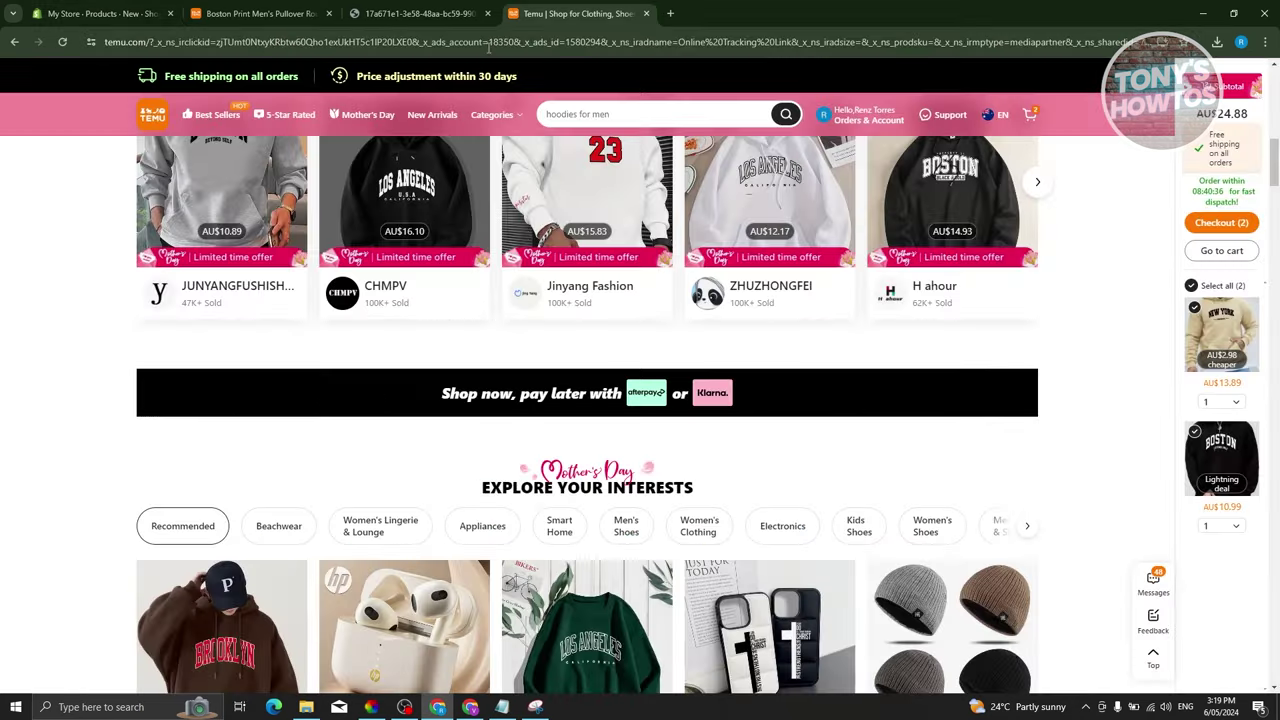
click(241, 8)
scroll(614, 510, down, 2)
scroll(614, 510, down, 10)
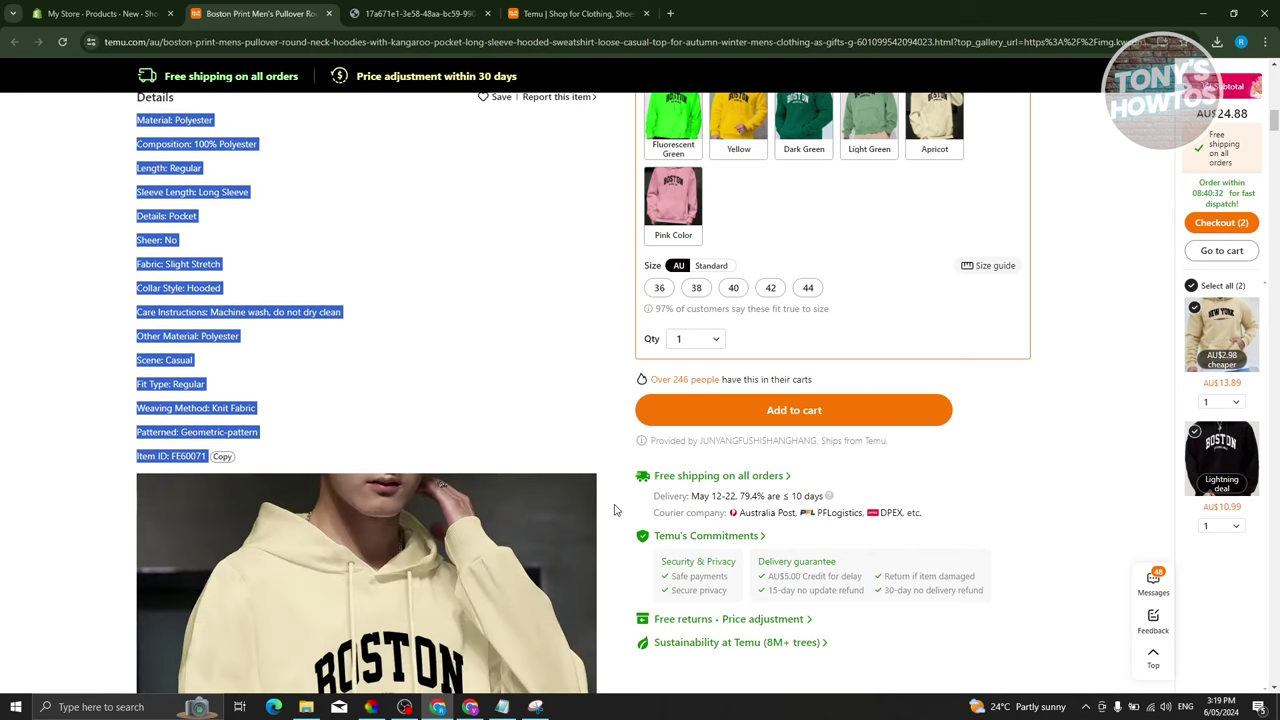
scroll(614, 510, down, 9)
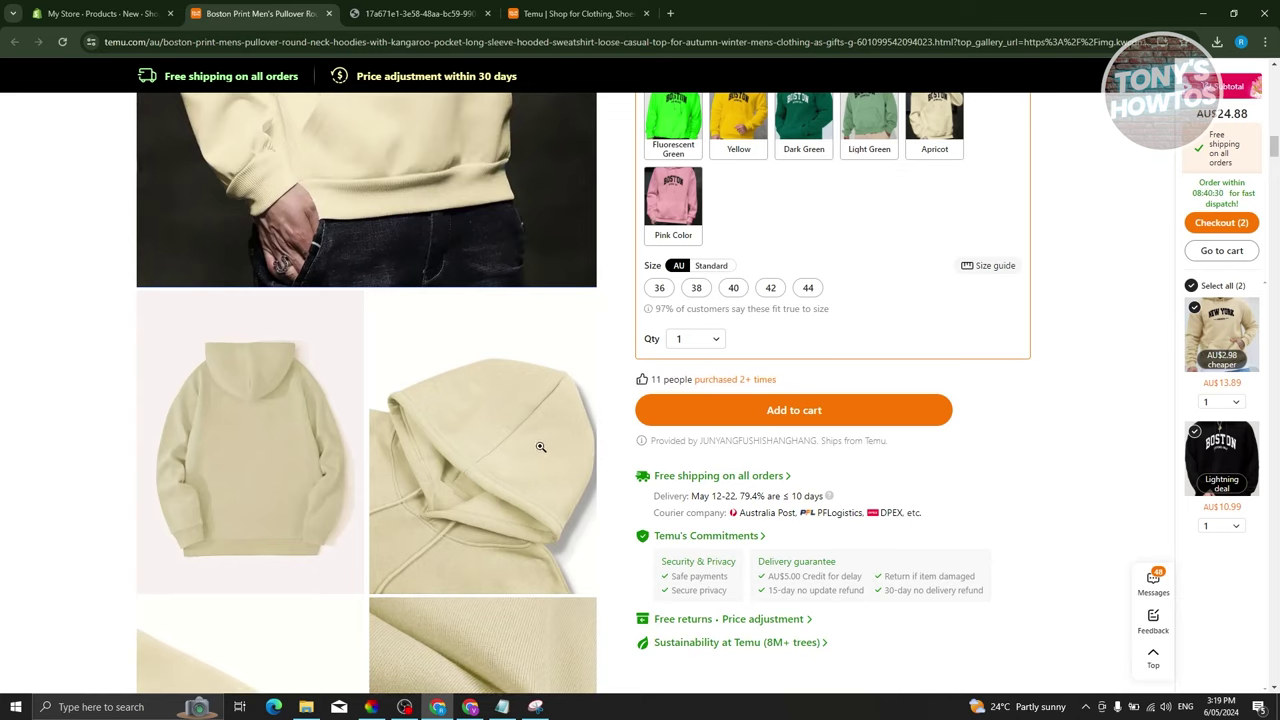
scroll(545, 427, down, 20)
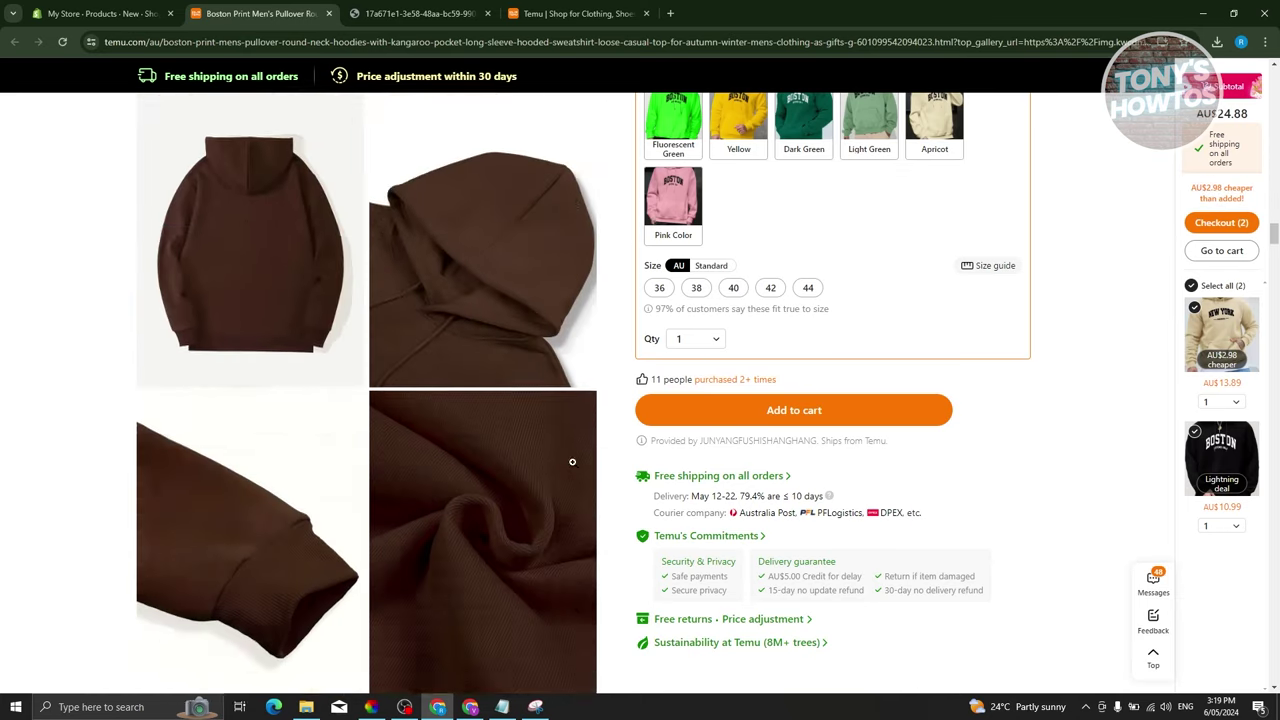
scroll(572, 461, down, 20)
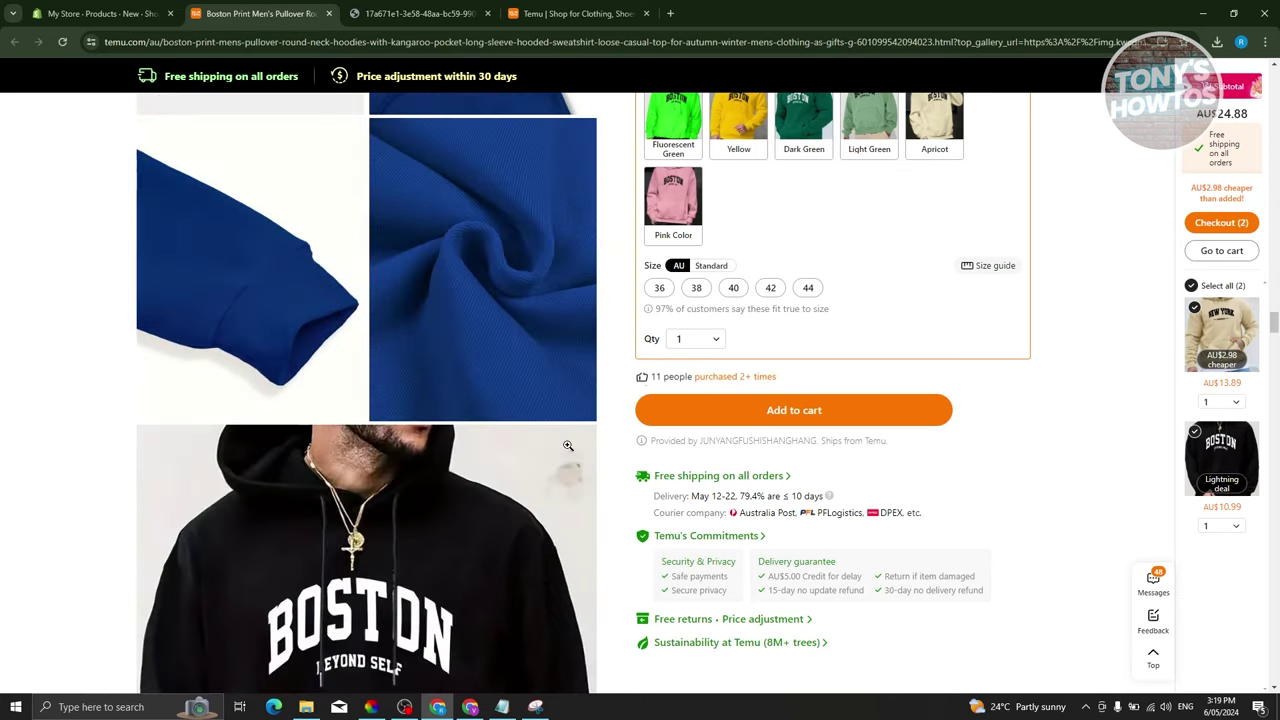
scroll(566, 444, down, 15)
mouse_move(1247, 432)
drag(1273, 430, 1246, 502)
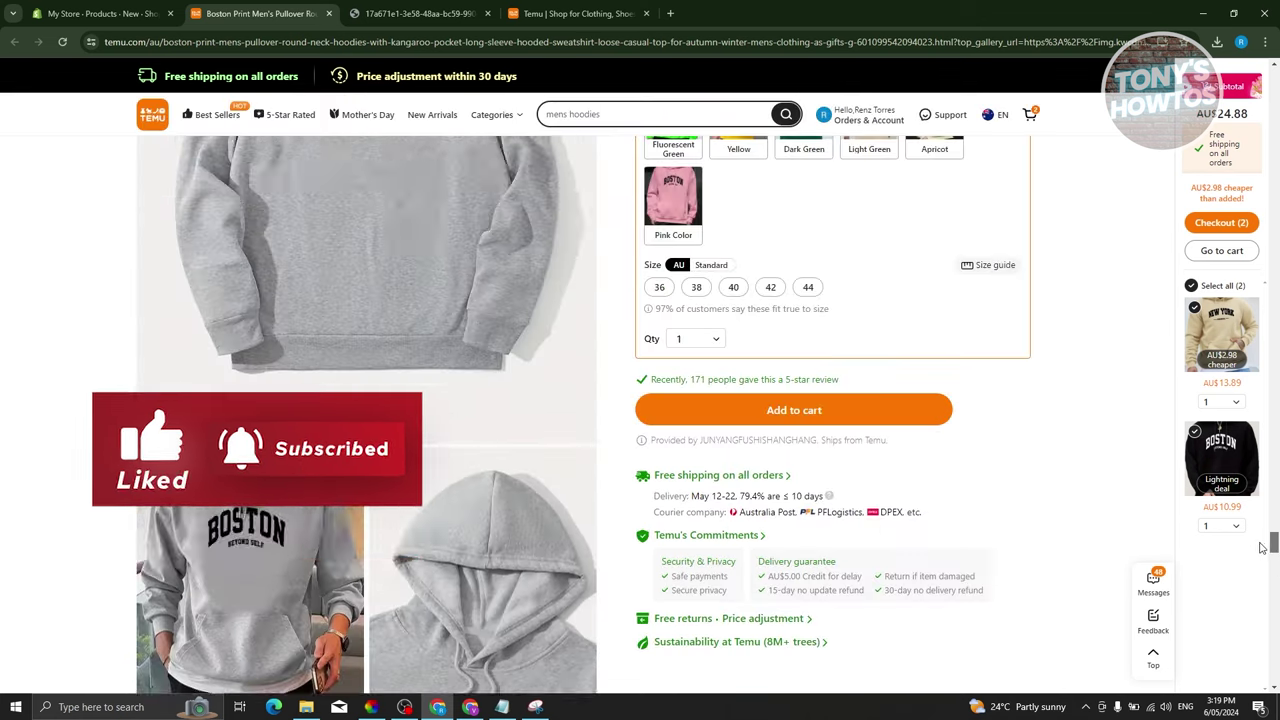
scroll(1246, 480, up, 10)
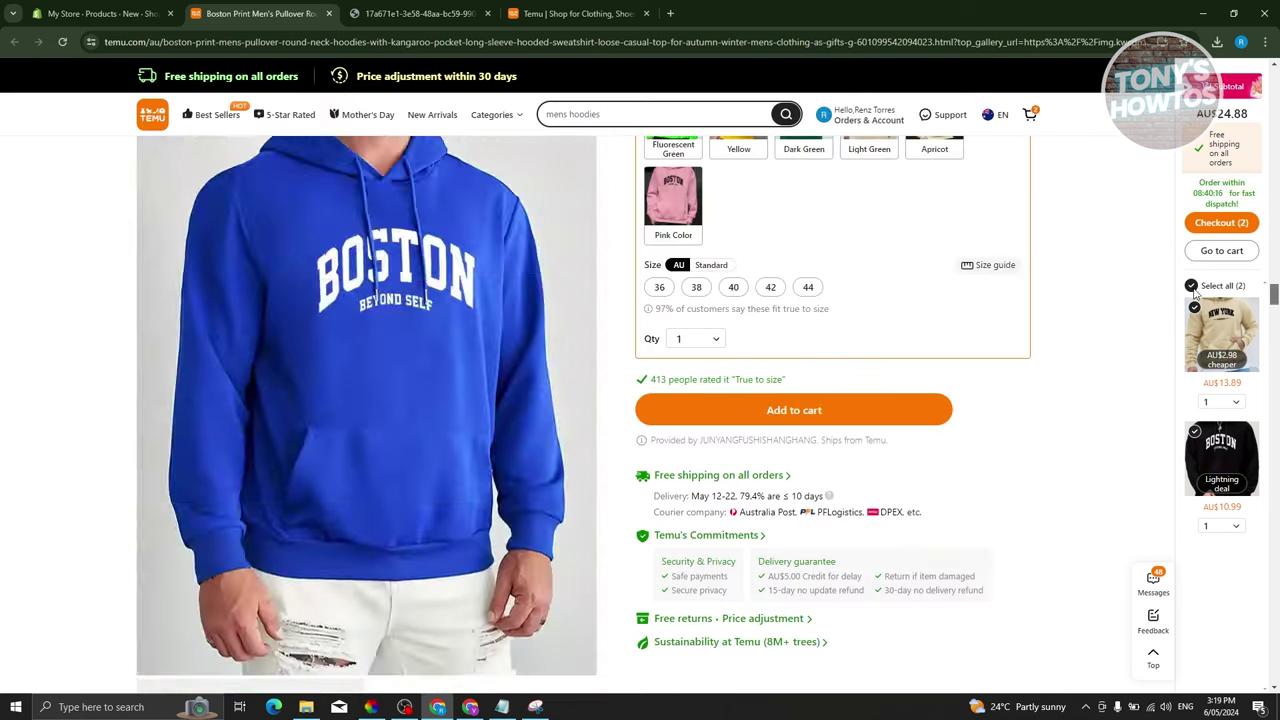
scroll(1163, 210, up, 10)
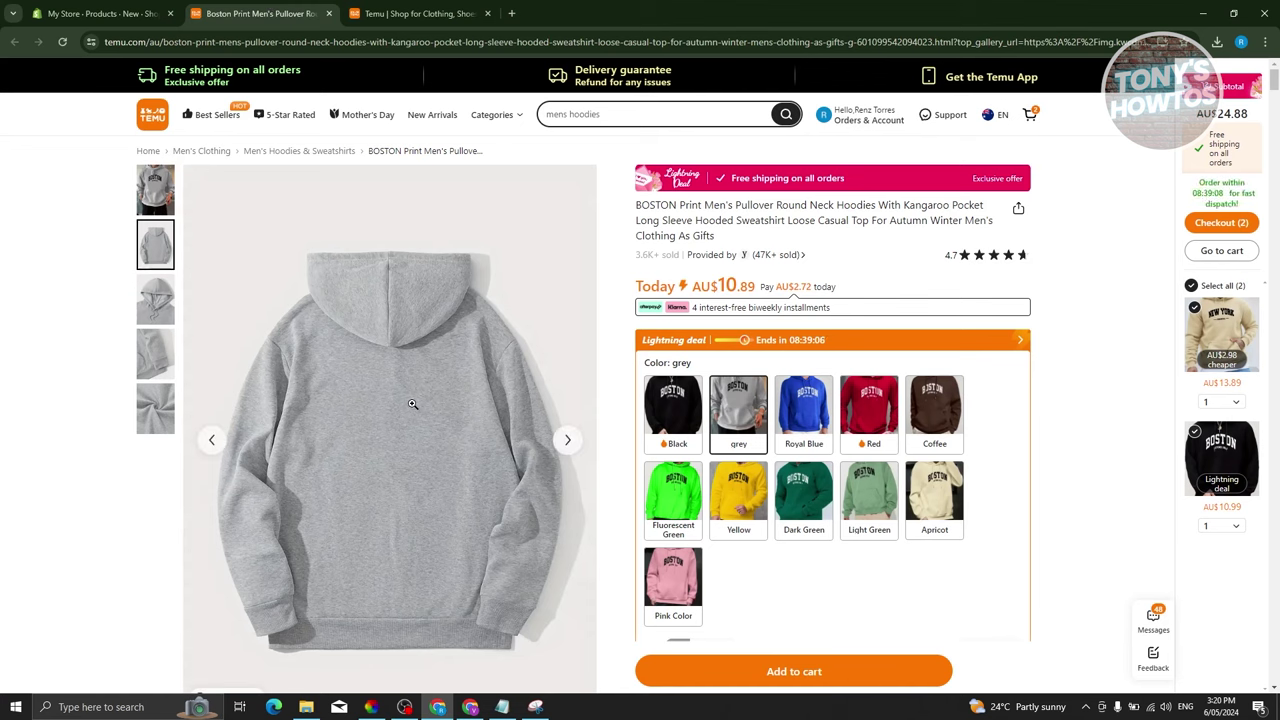
- Switch to the unsaved Shopify product and open its shipping weight for editing
click(90, 8)
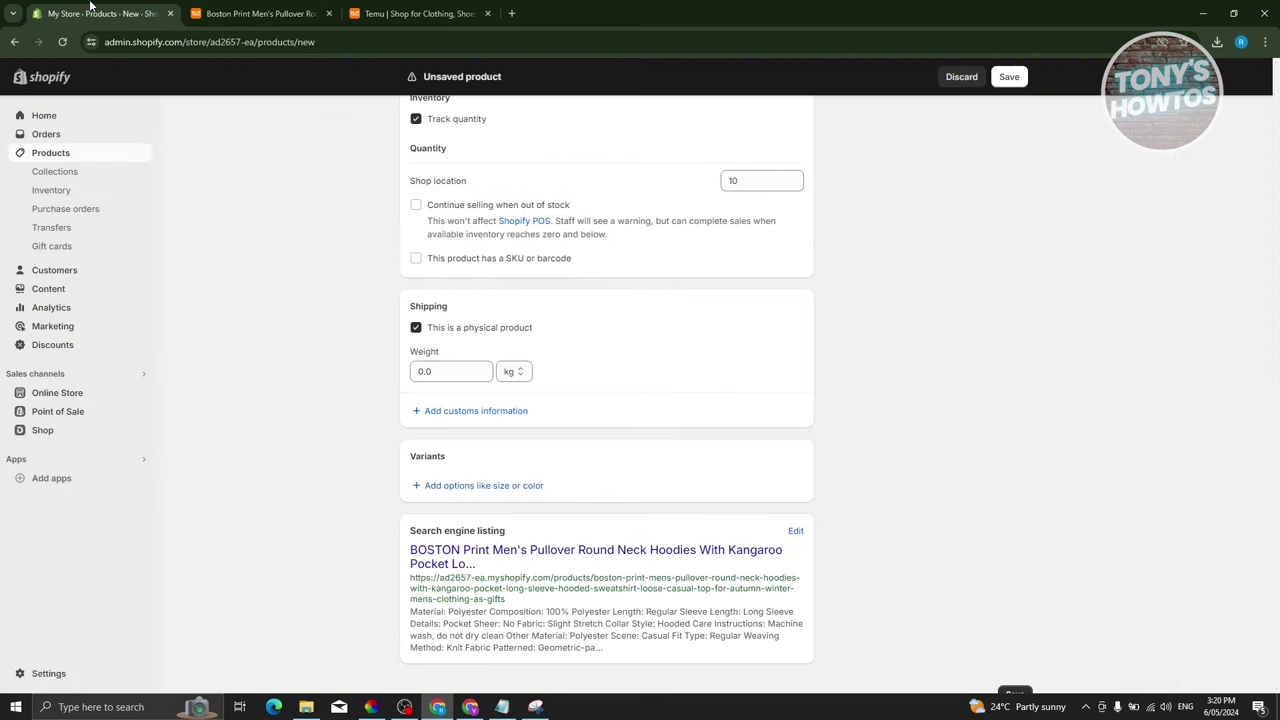
click(450, 373)
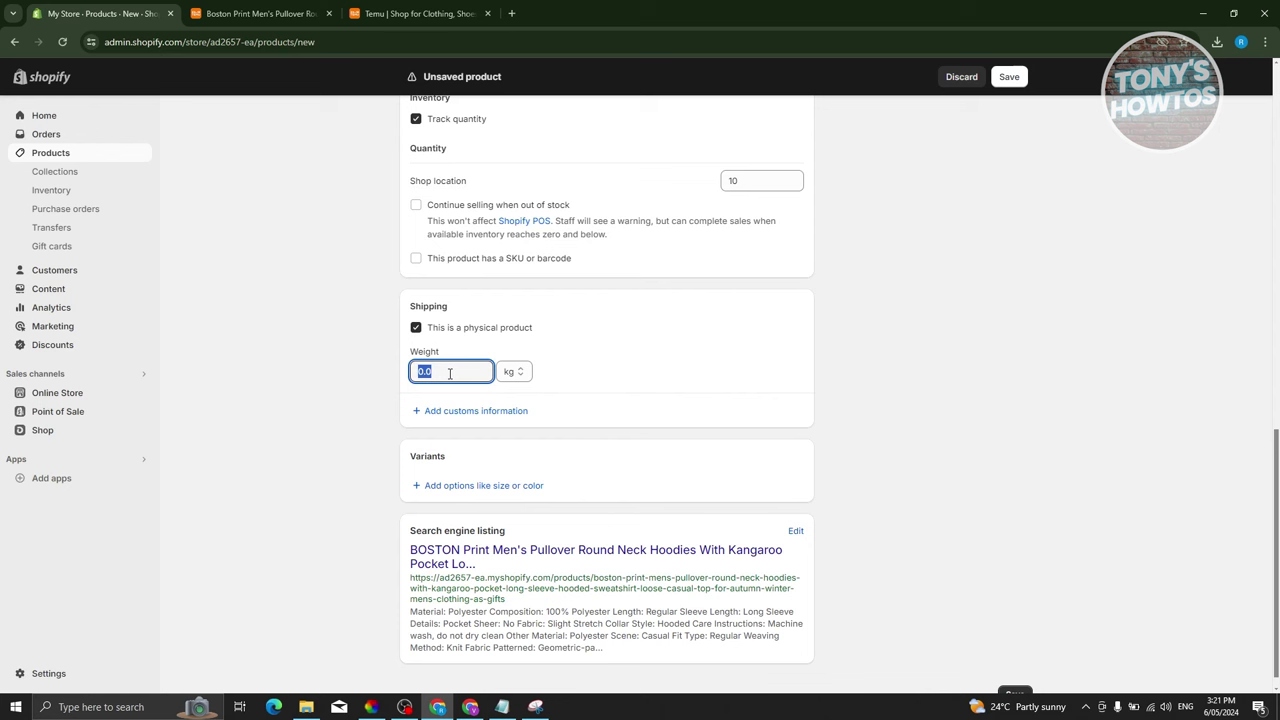
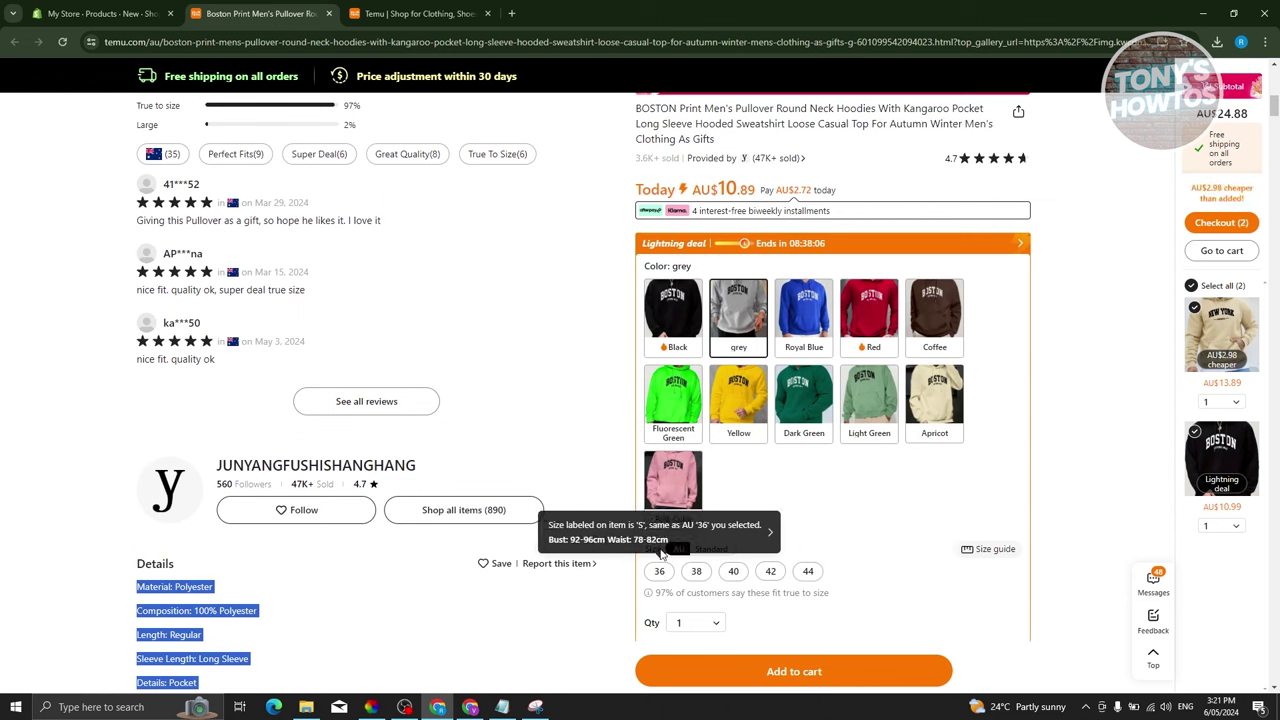
- Show the hoodie's Standard sizes on Temu, and add a Size option with values S, M, L and XL to the Shopify product
click(792, 535)
click(718, 556)
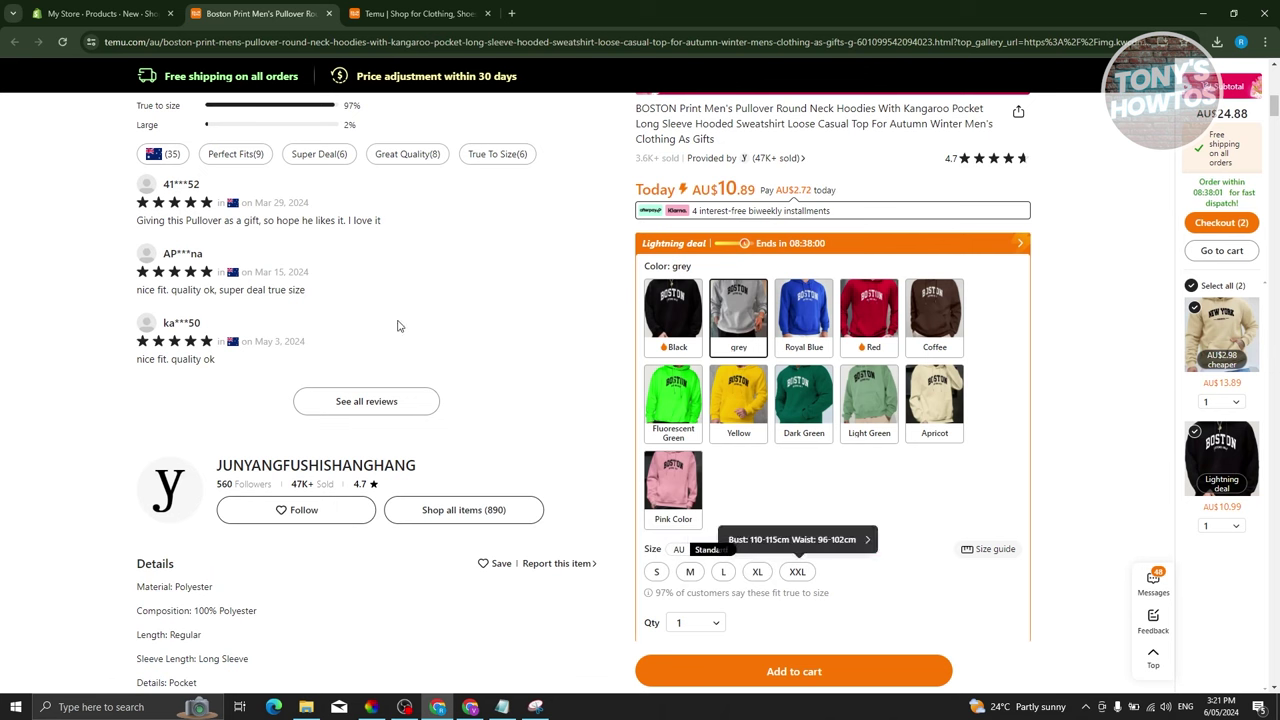
click(100, 13)
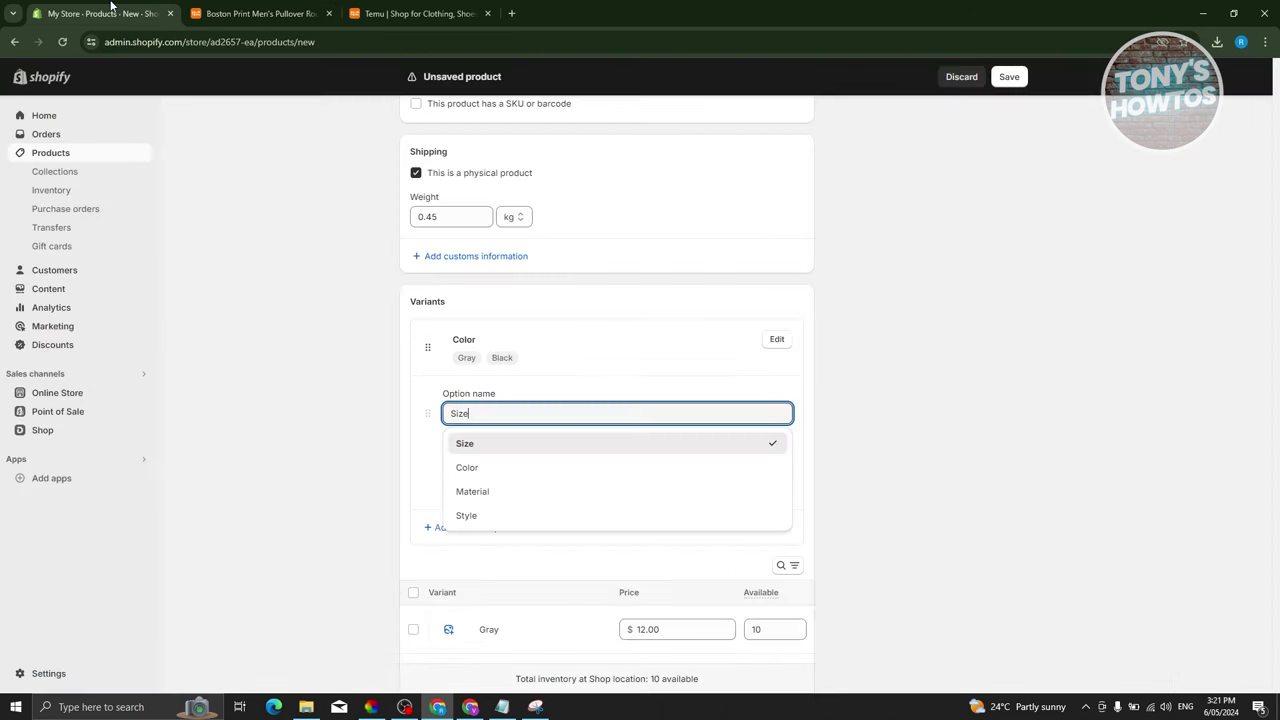
click(477, 443)
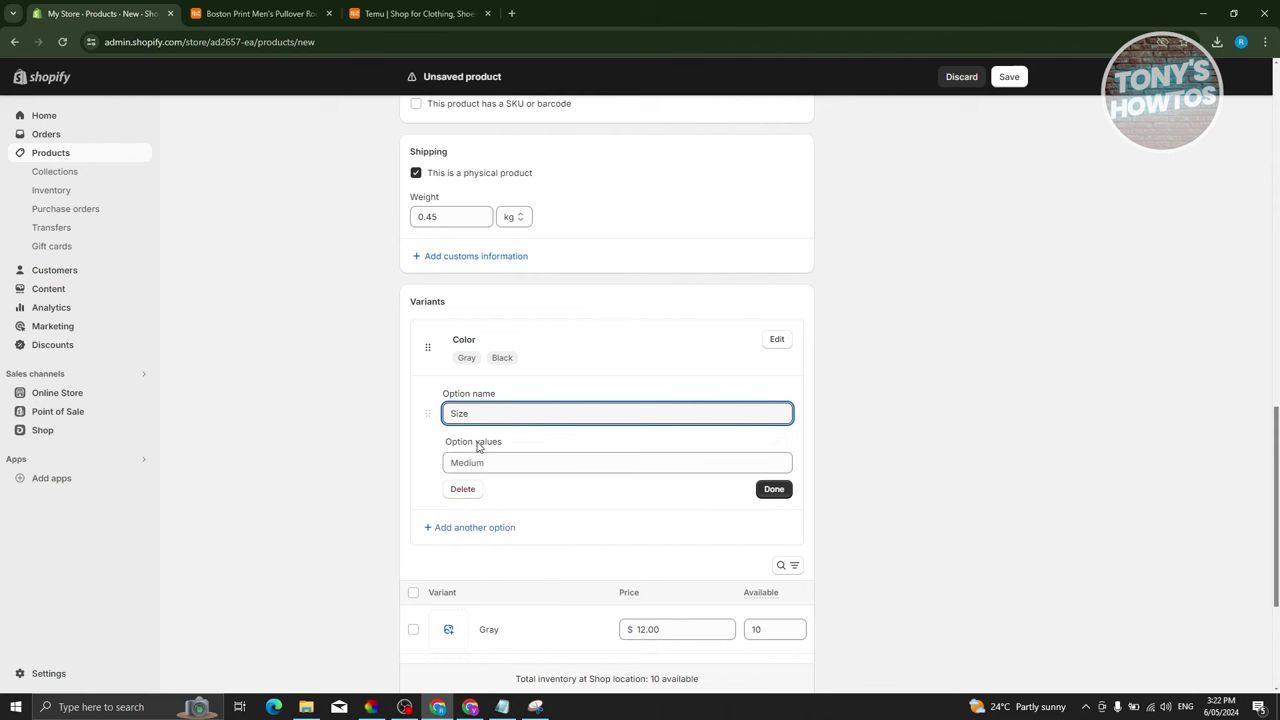
text(S)
click(536, 487)
text(M)
click(557, 510)
text(L)
click(519, 534)
text(XL)
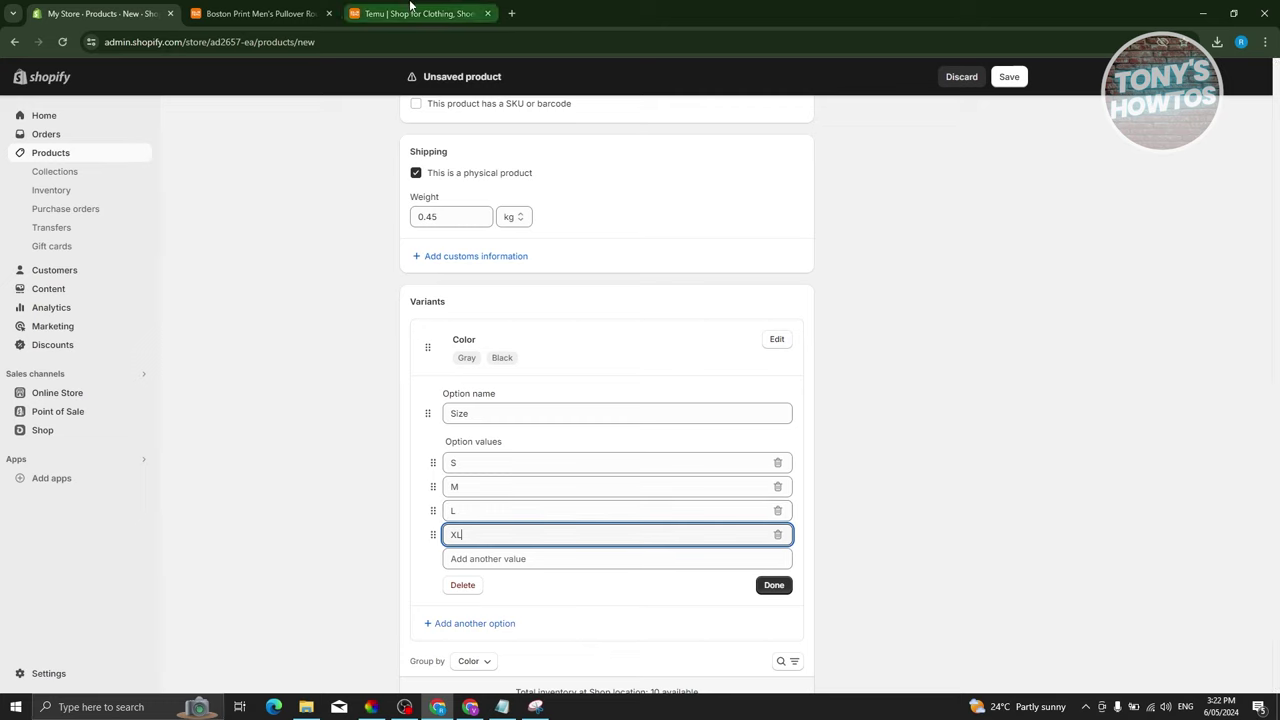
- Recheck the hoodie's sizes on Temu, and complete the Shopify product's Size option with the value XXL
click(418, 13)
click(292, 6)
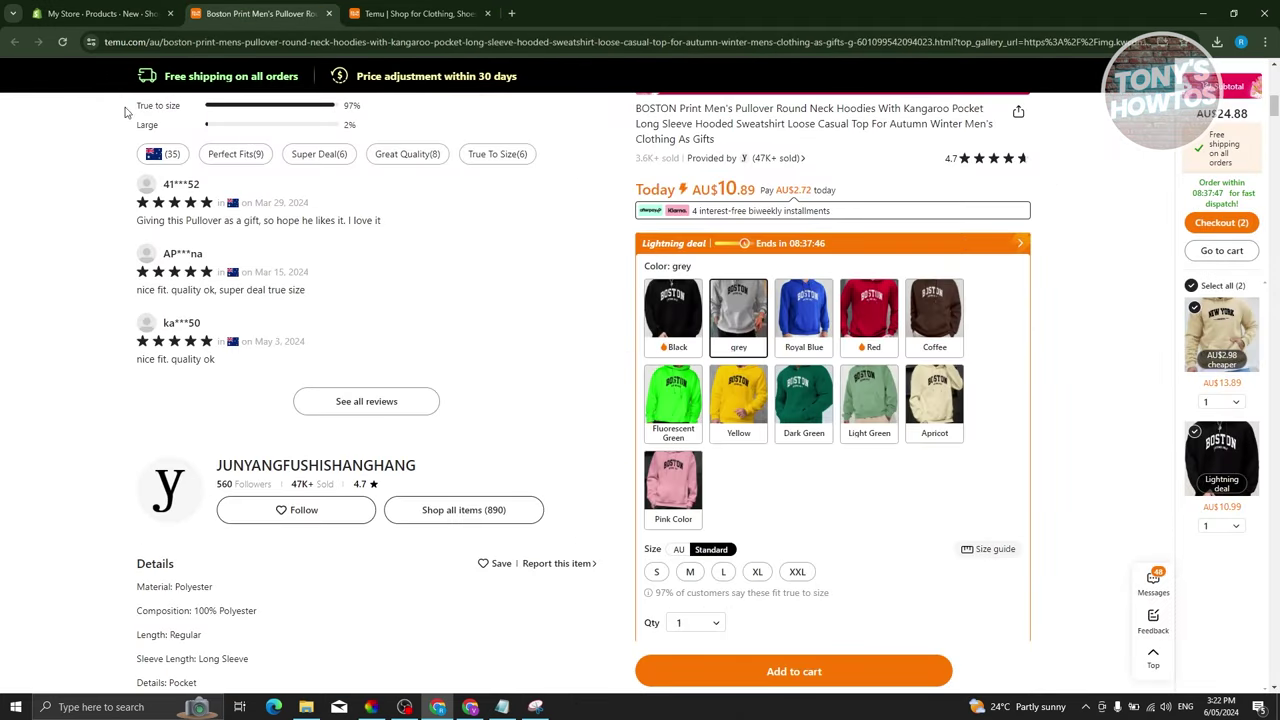
click(97, 7)
click(505, 557)
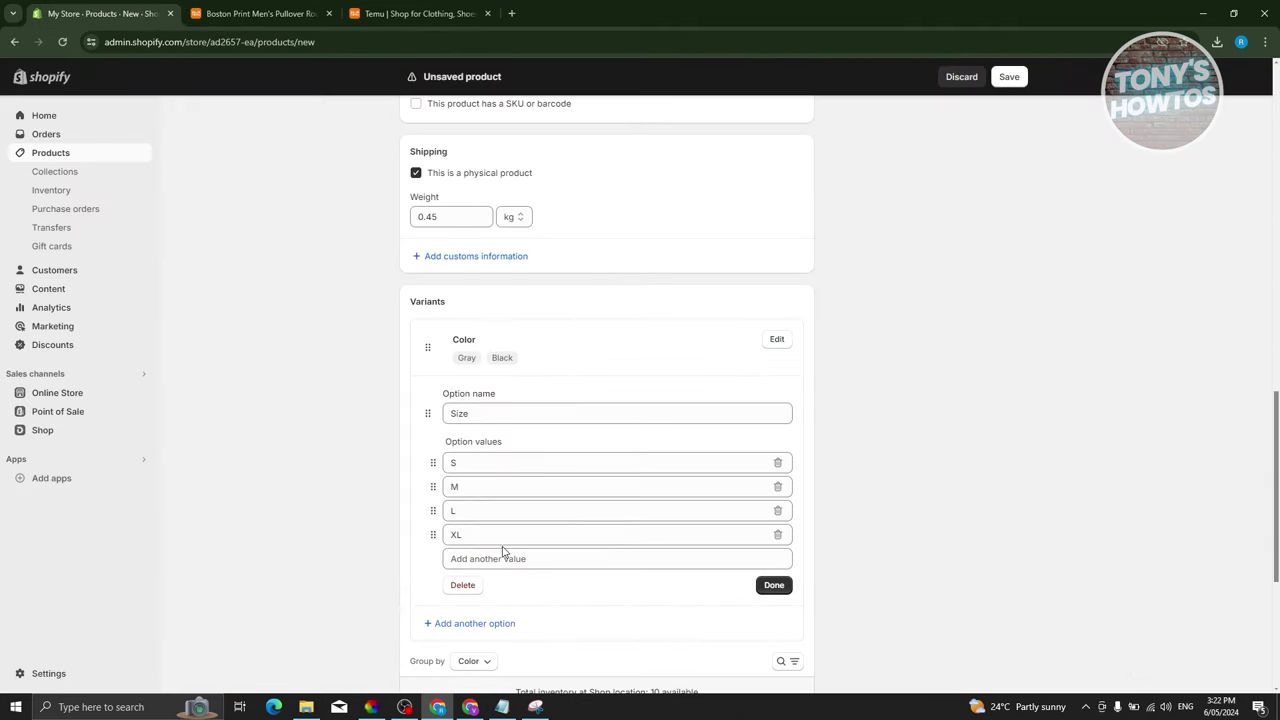
text(XXL)
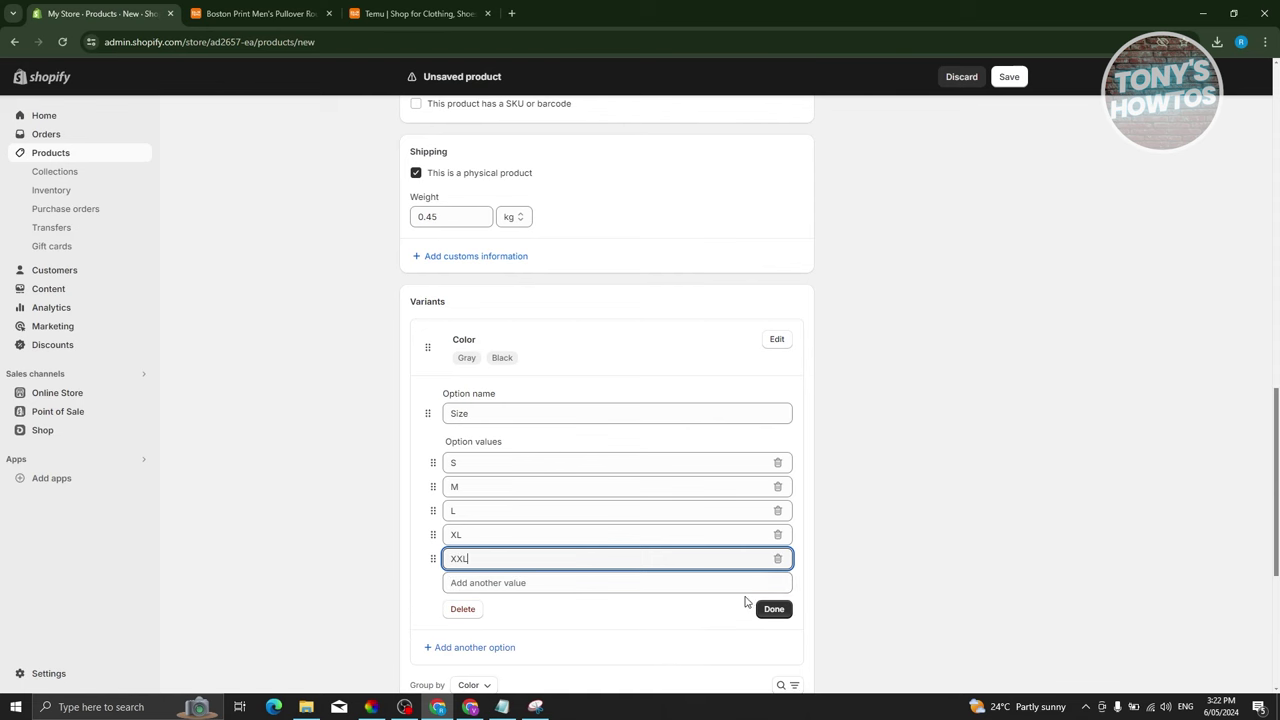
click(768, 609)
- Review the colour and size variants, and save the hoodie as a new product in the store
scroll(330, 300, down, 2)
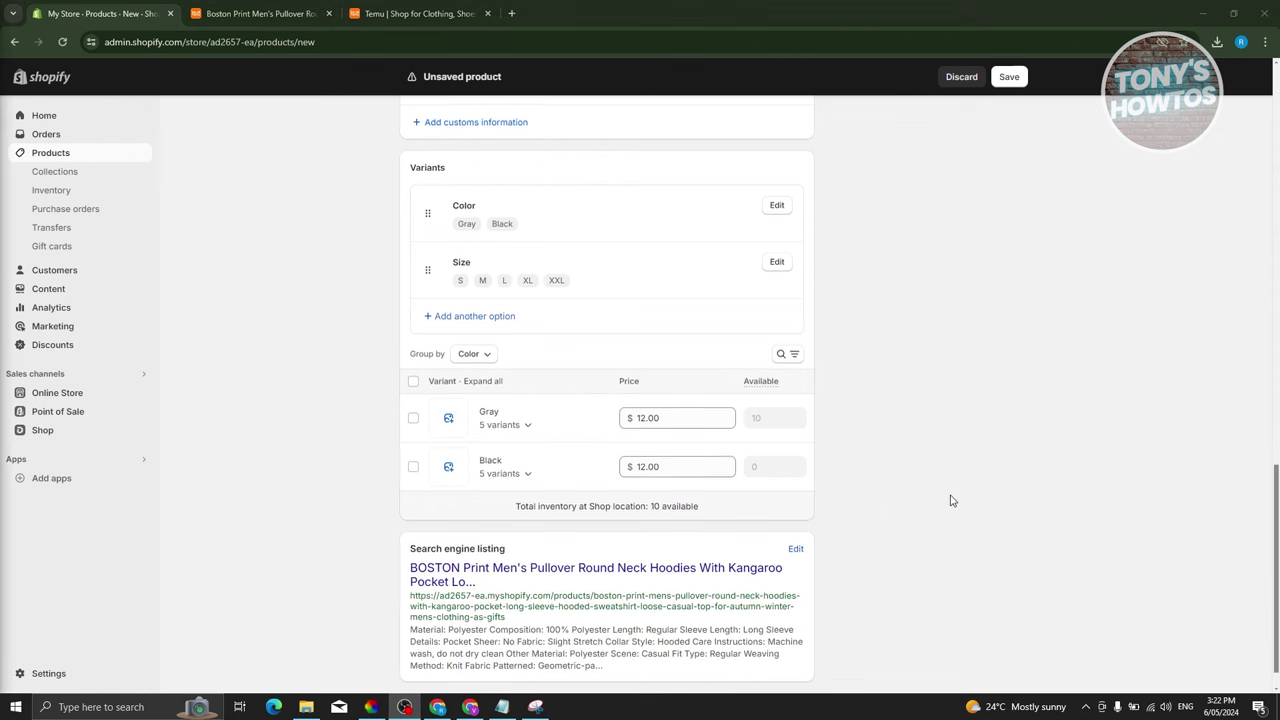
scroll(952, 500, down, 1)
click(1012, 673)
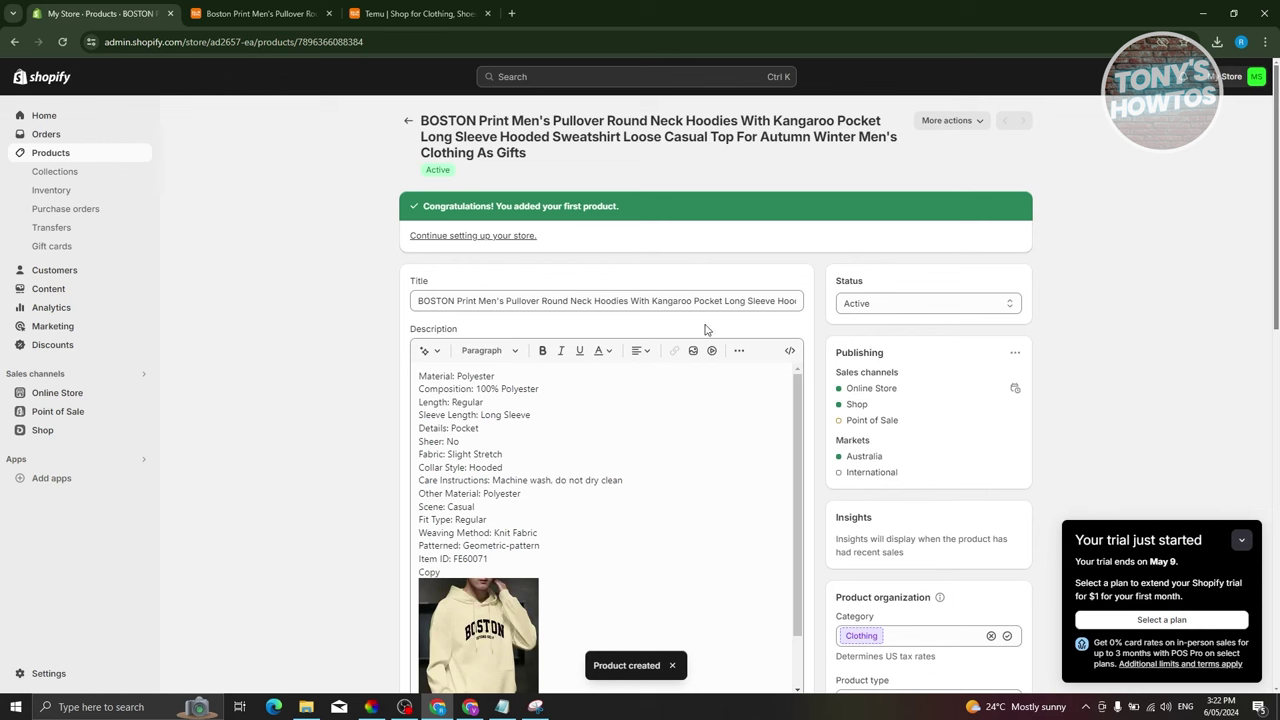
scroll(632, 388, down, 1)
scroll(627, 422, up, 1)
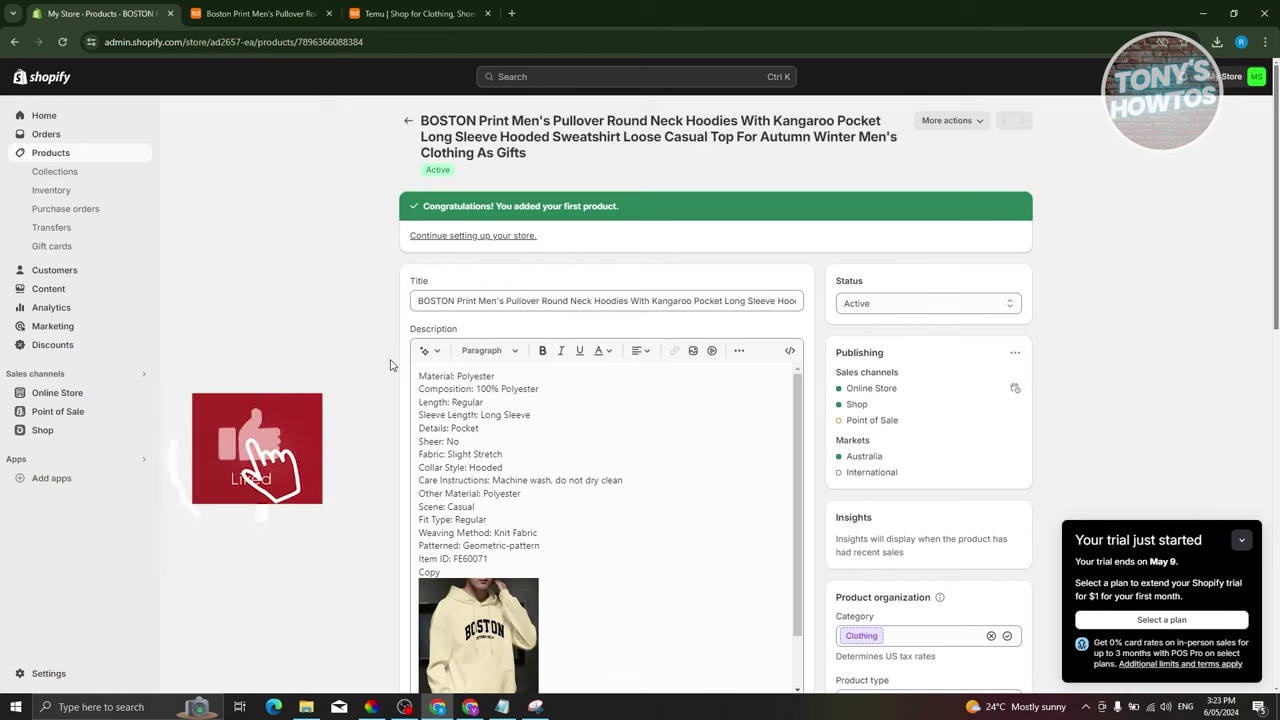
- Open the store's Orders page and collapse the trial notice
click(57, 139)
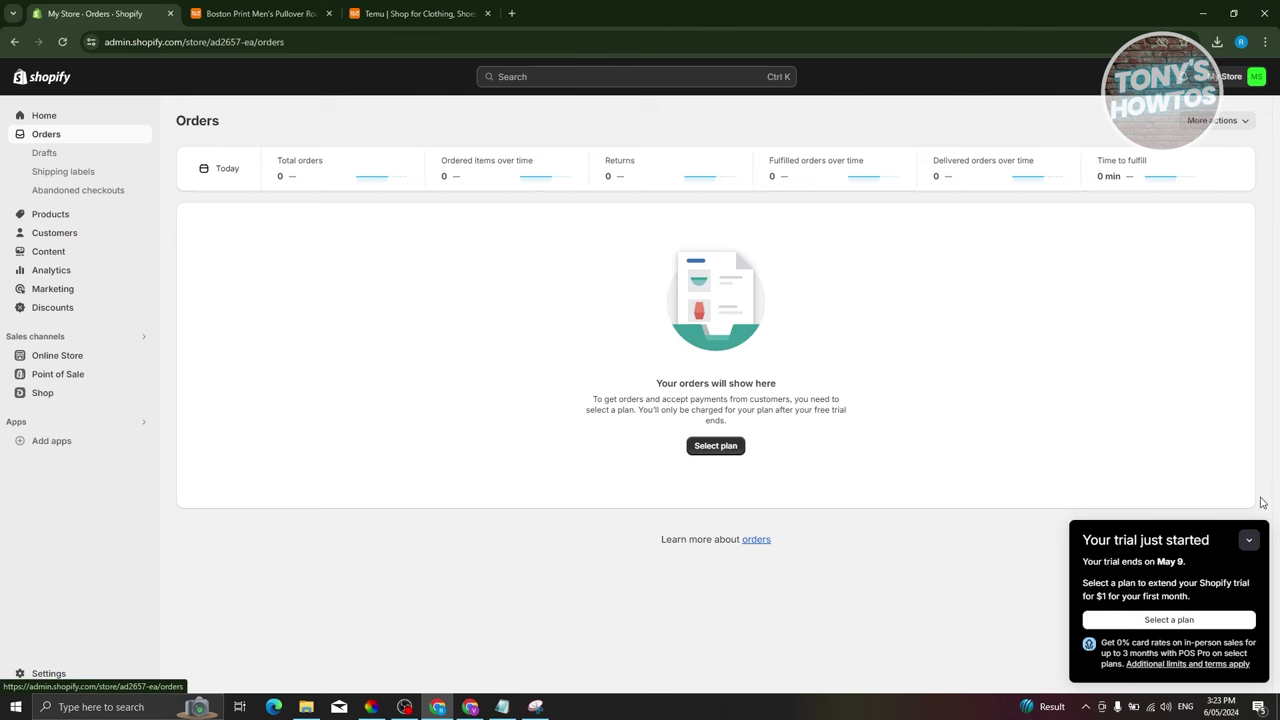
click(1252, 544)
- Switch to the hoodie's Temu page and add one grey hoodie in Standard size L to the cart
click(258, 13)
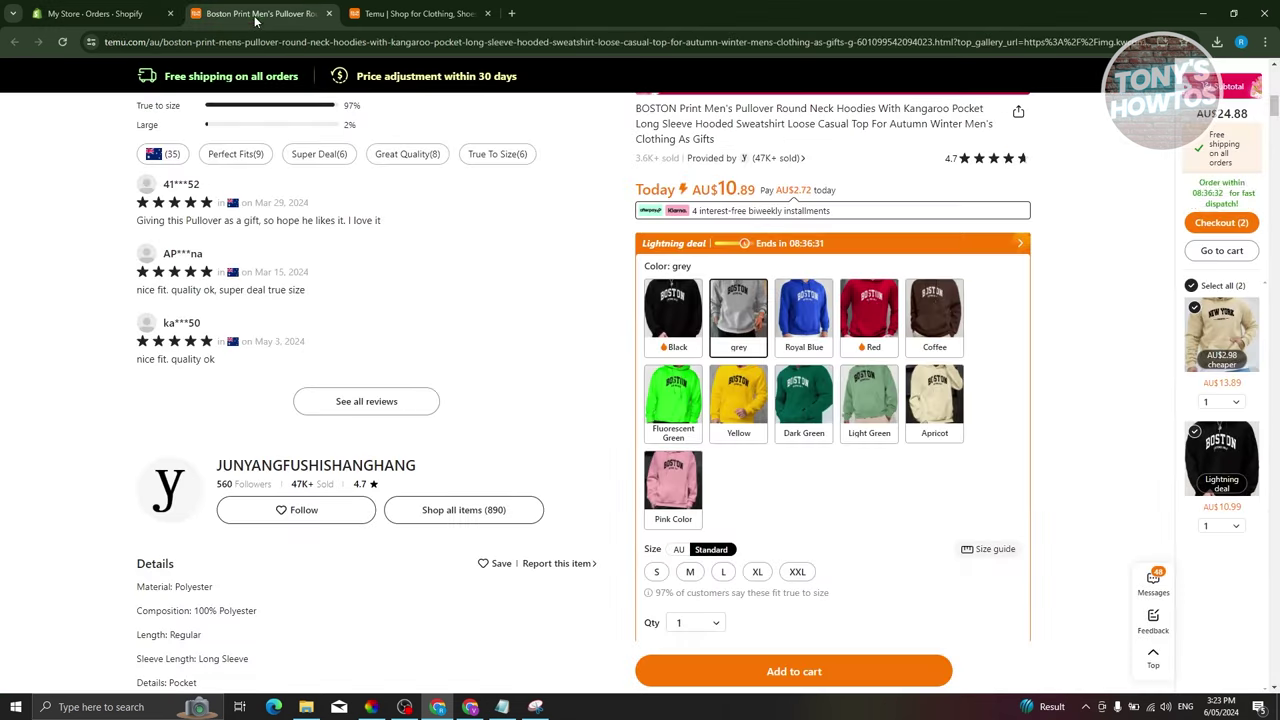
click(892, 671)
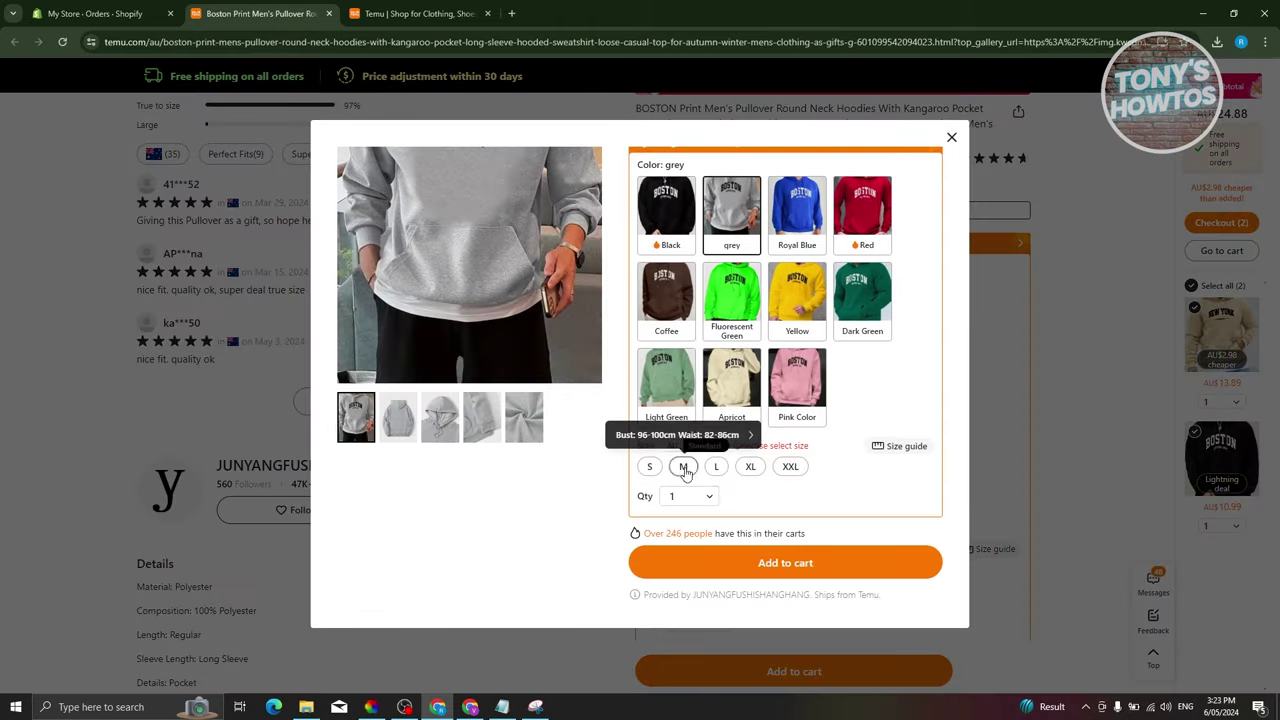
click(717, 468)
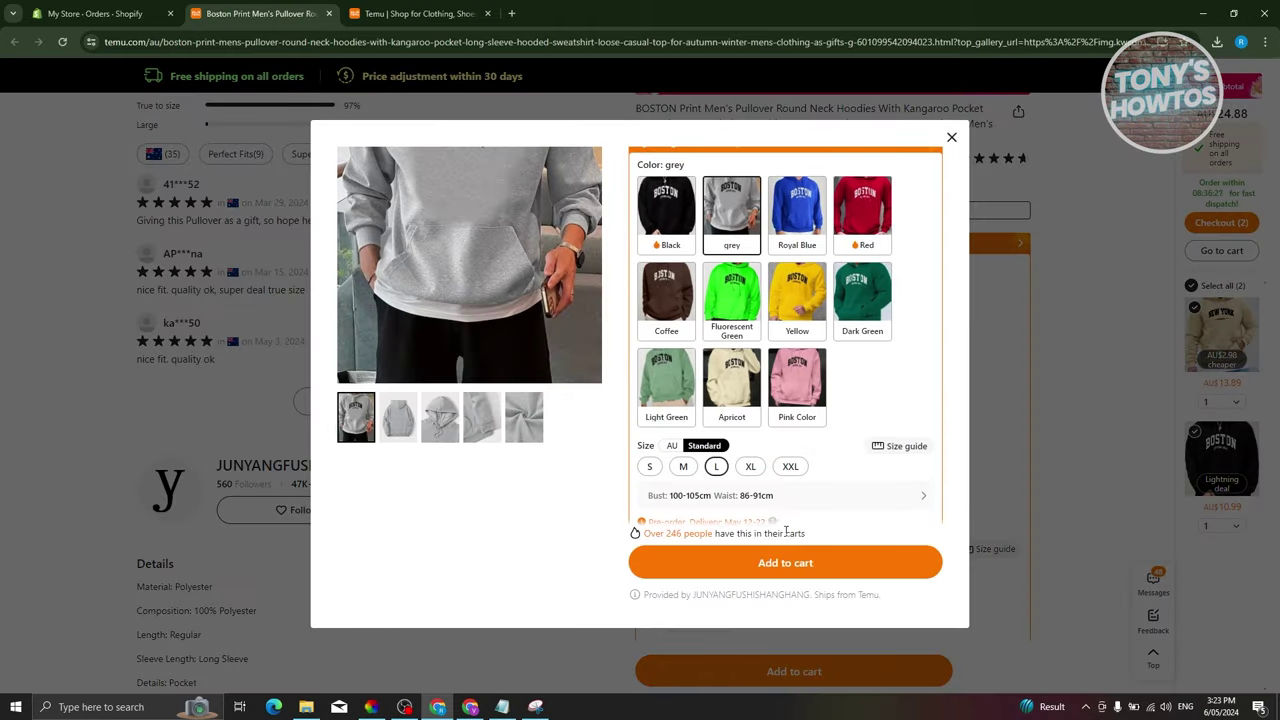
click(124, 12)
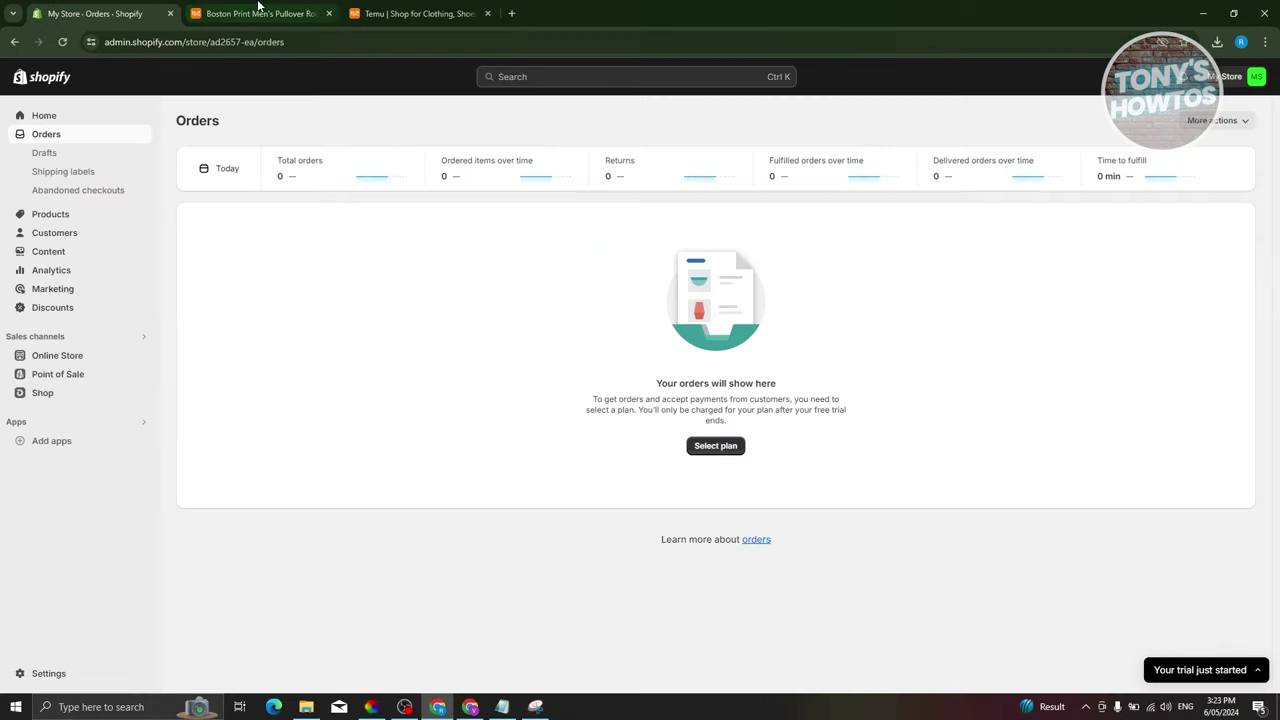
click(257, 13)
scroll(874, 517, up, 3)
scroll(874, 517, down, 5)
click(800, 566)
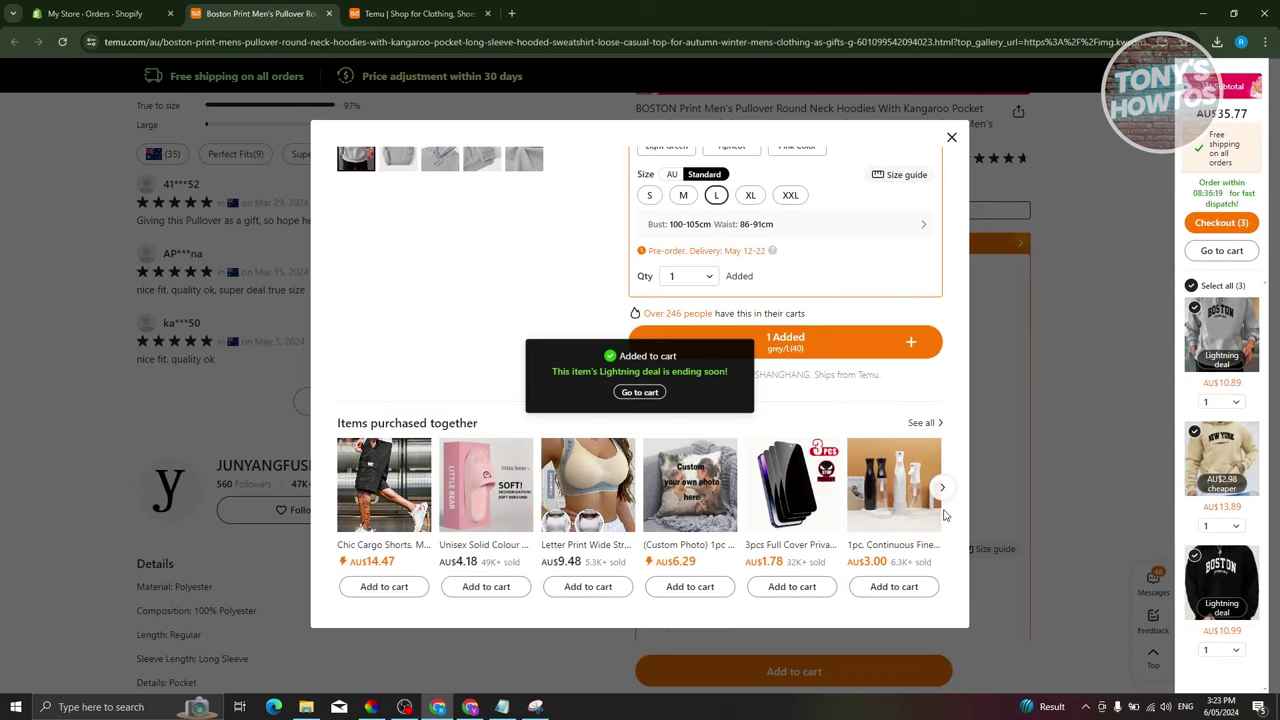
click(1016, 368)
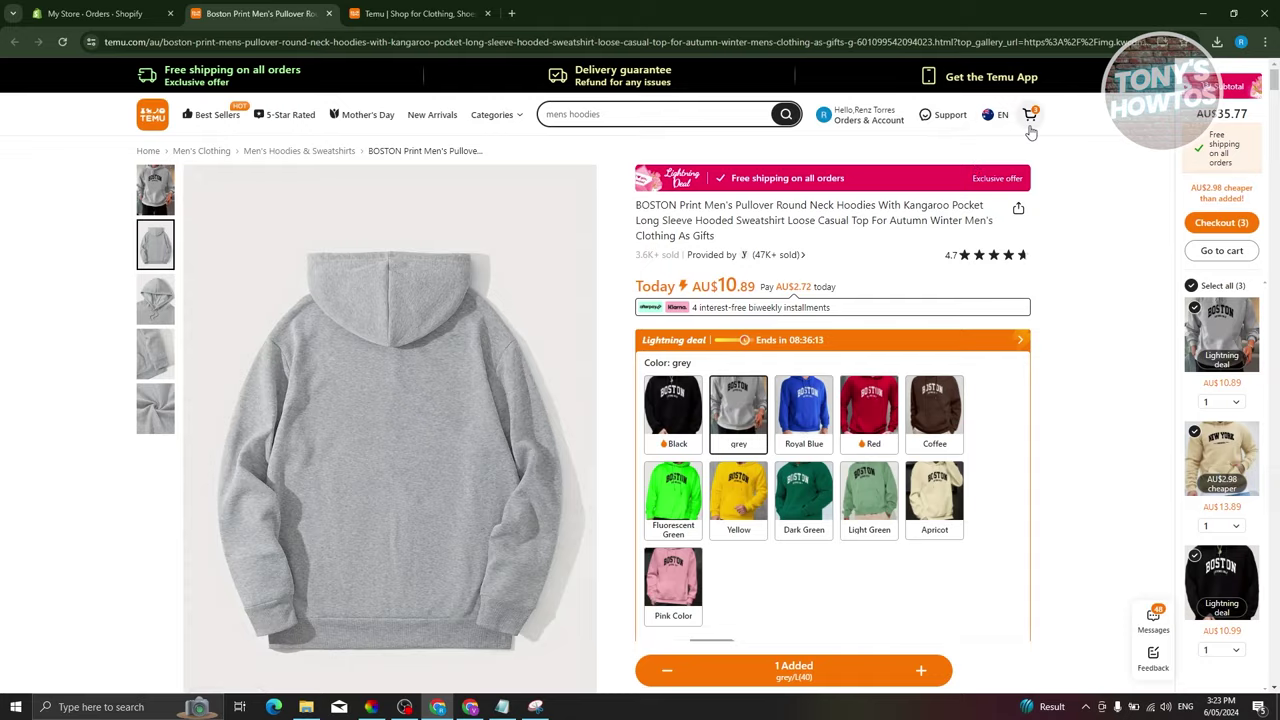
- Keep only the grey size L hoodie selected for checkout in the Temu cart, and switch back to Shopify's Orders page
click(1030, 126)
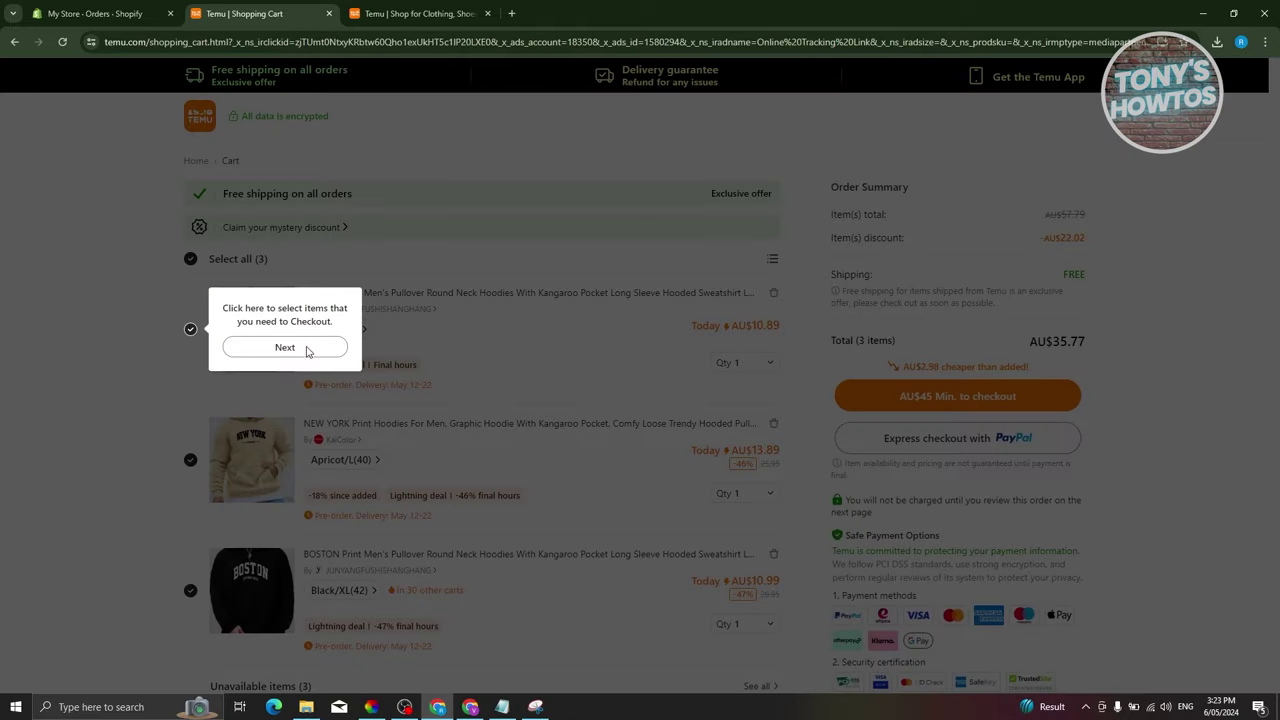
click(254, 352)
click(150, 411)
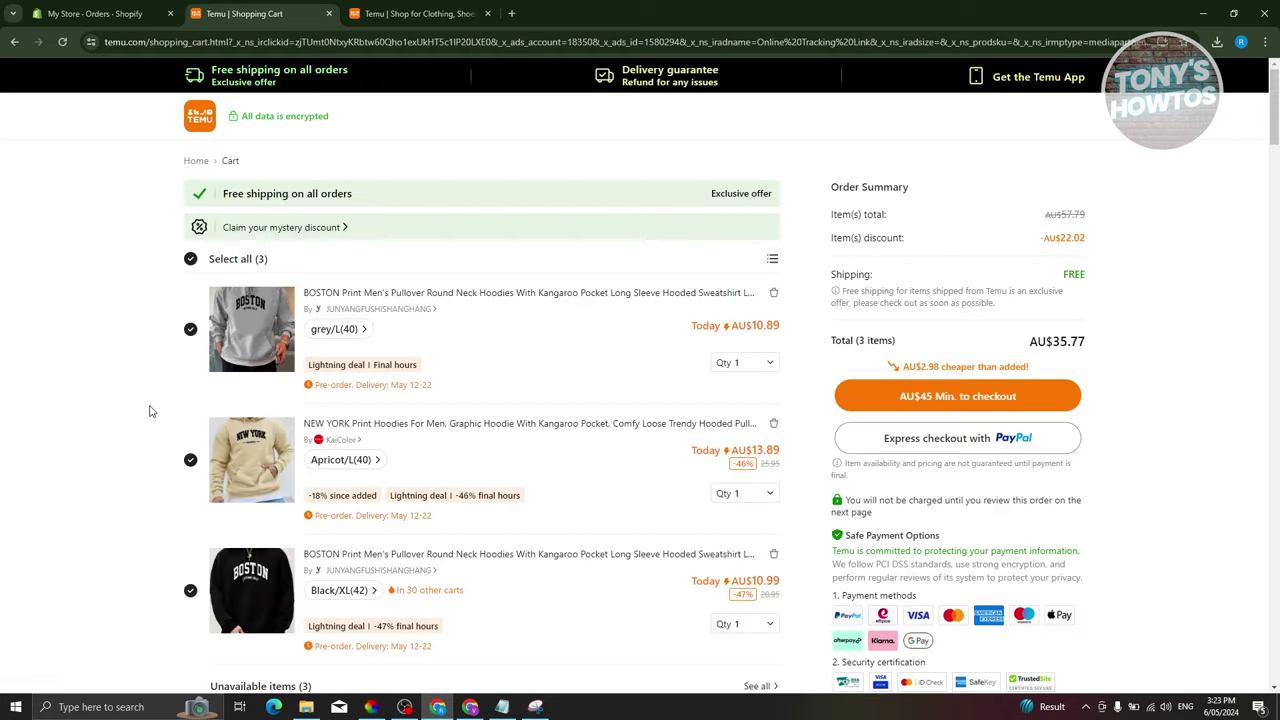
click(190, 459)
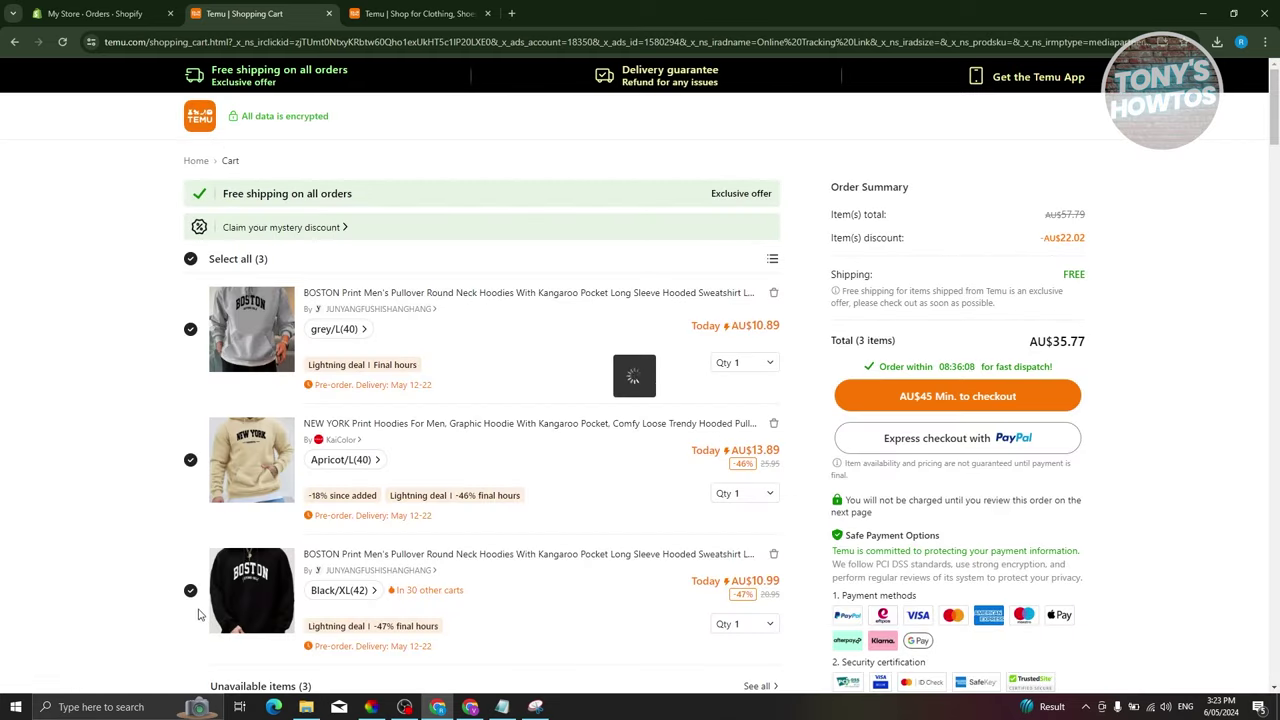
scroll(103, 464, down, 1)
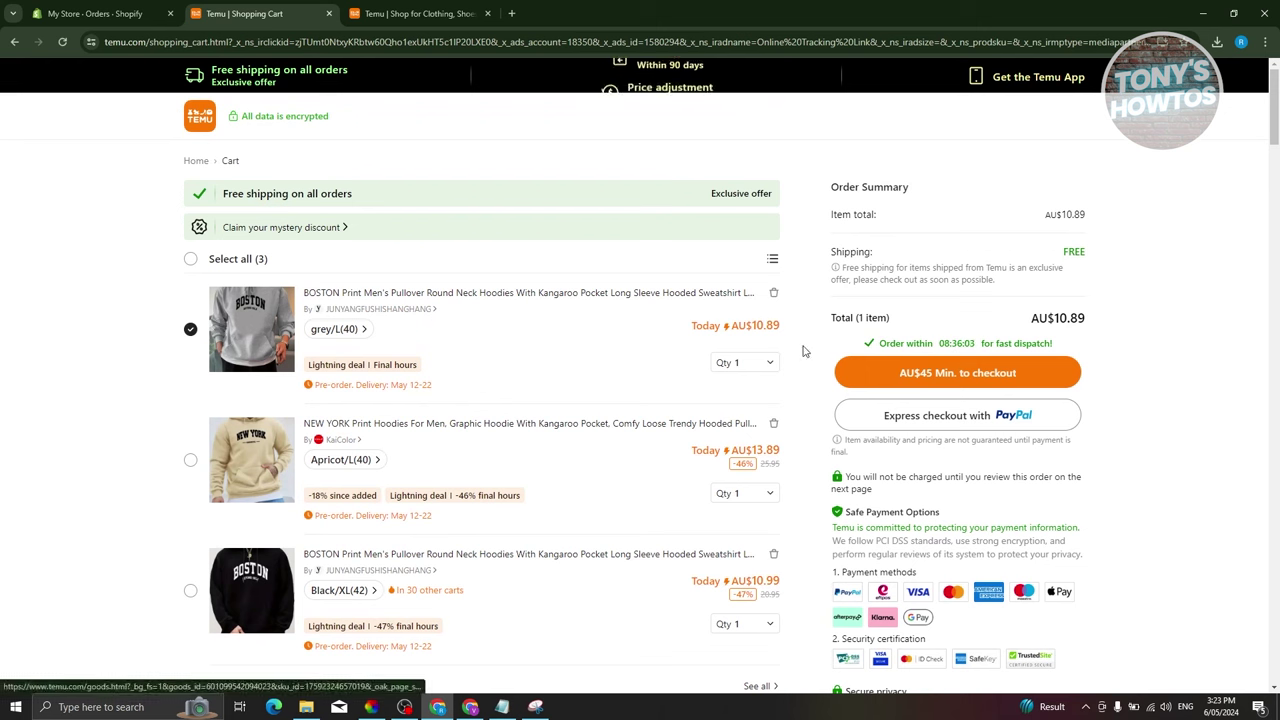
click(95, 13)
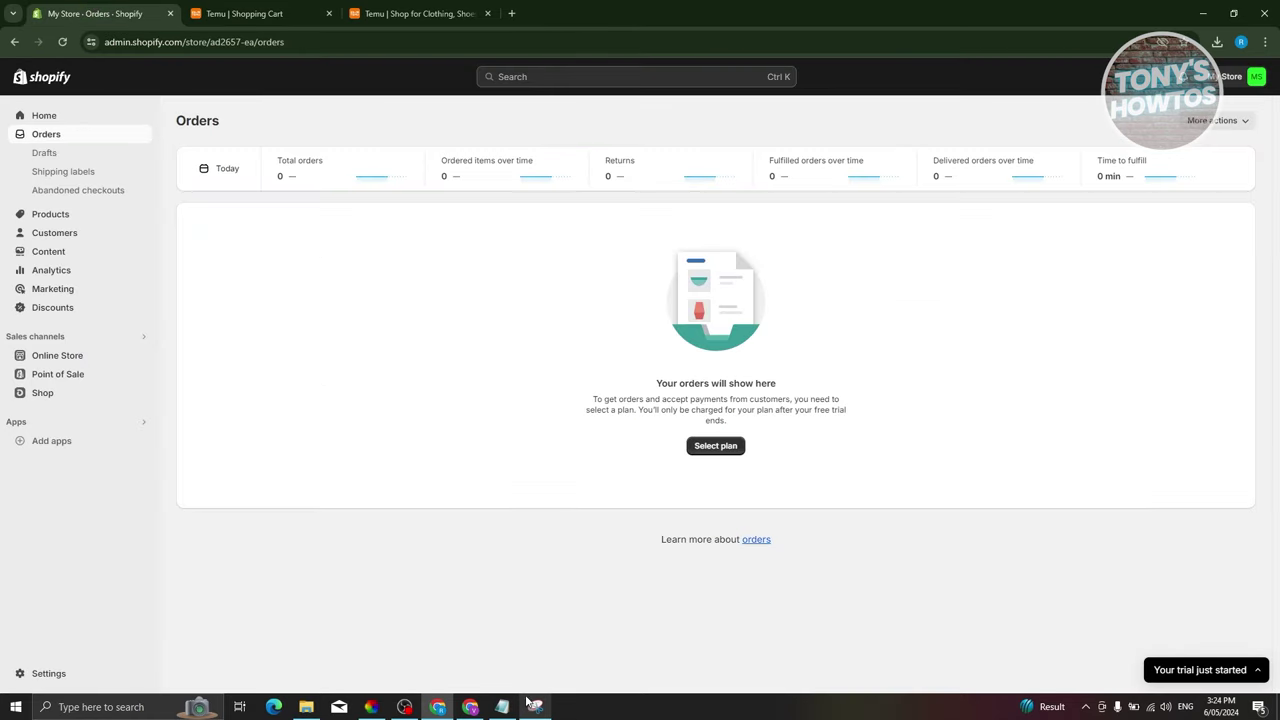